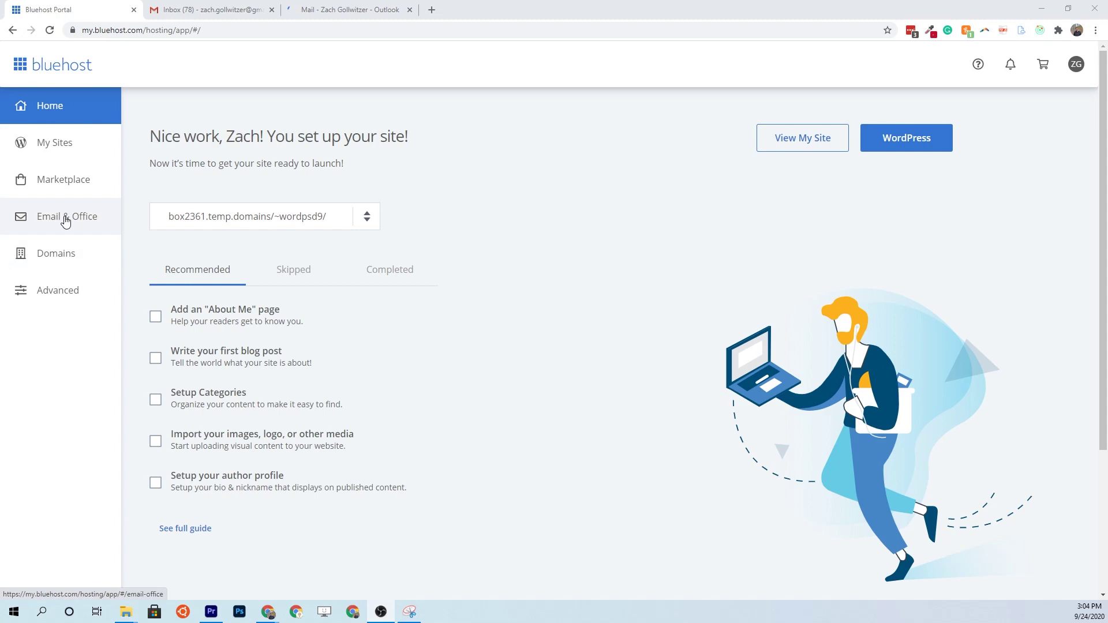
- Launch cPanel from Email & Office via the Advanced sidebar entry
click(65, 222)
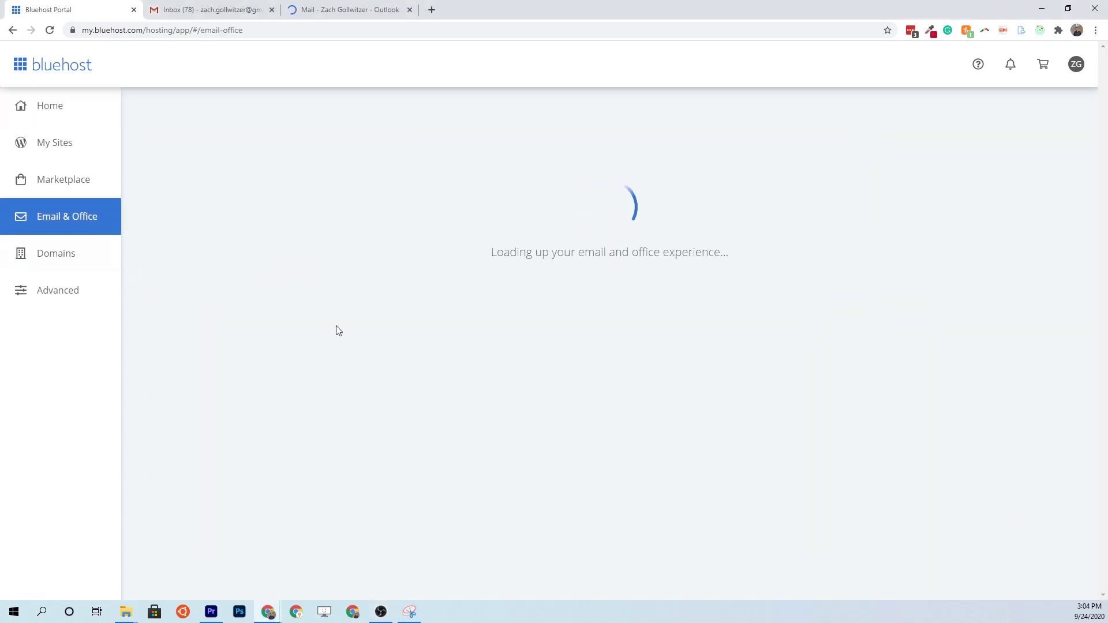
scroll(356, 349, down, 8)
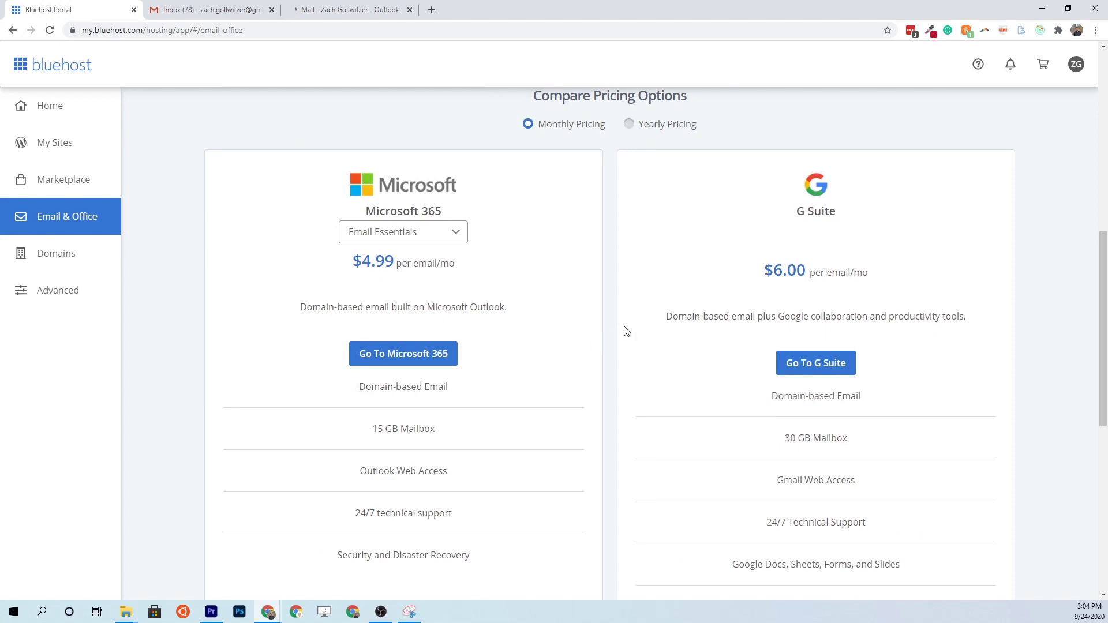
click(67, 298)
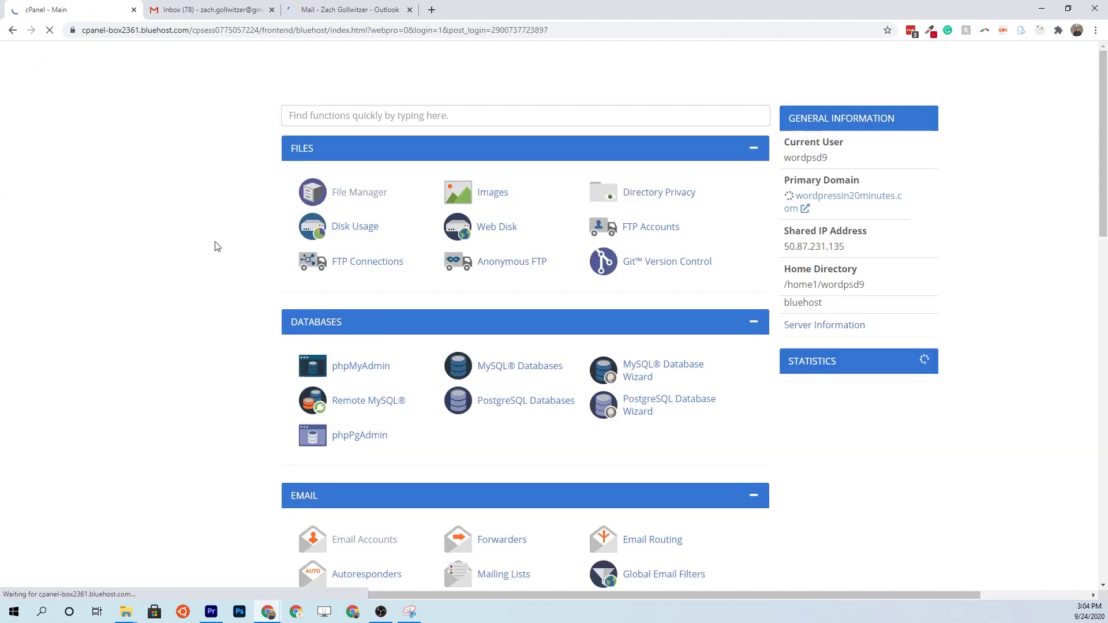
scroll(210, 262, down, 5)
- Start a new email account in Email Accounts, entering its username and password
click(348, 314)
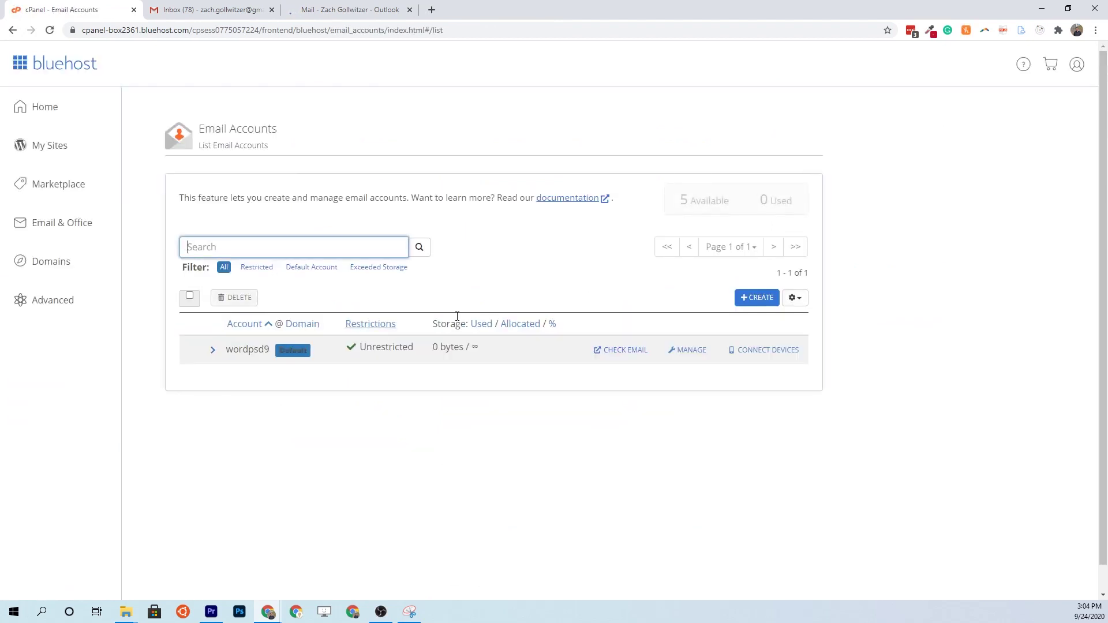
click(753, 298)
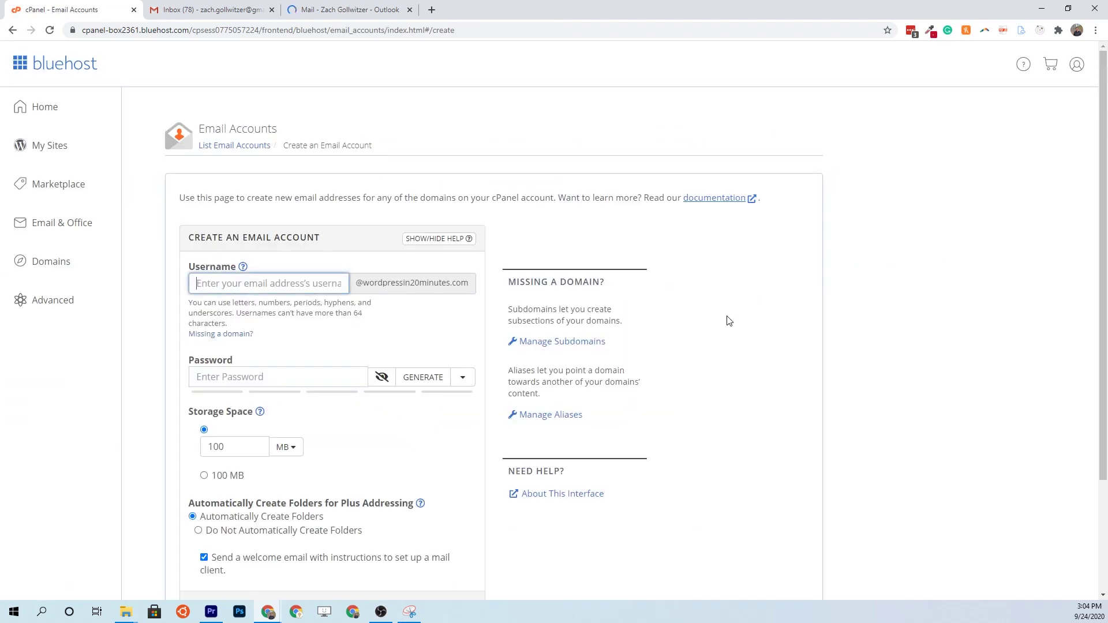
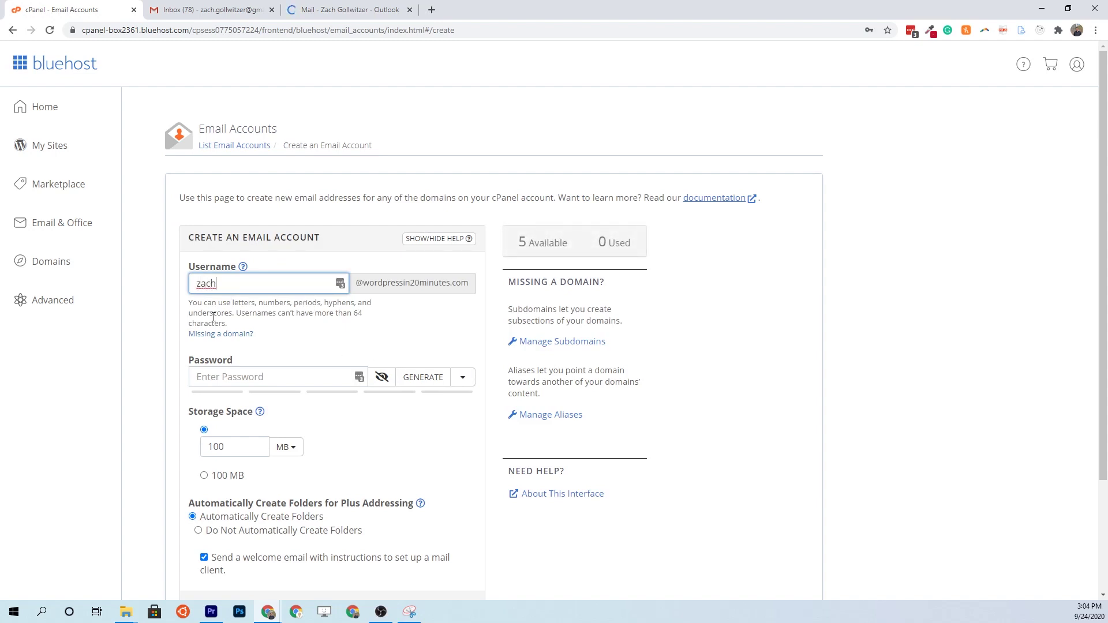
click(284, 379)
text(•••••••••••)
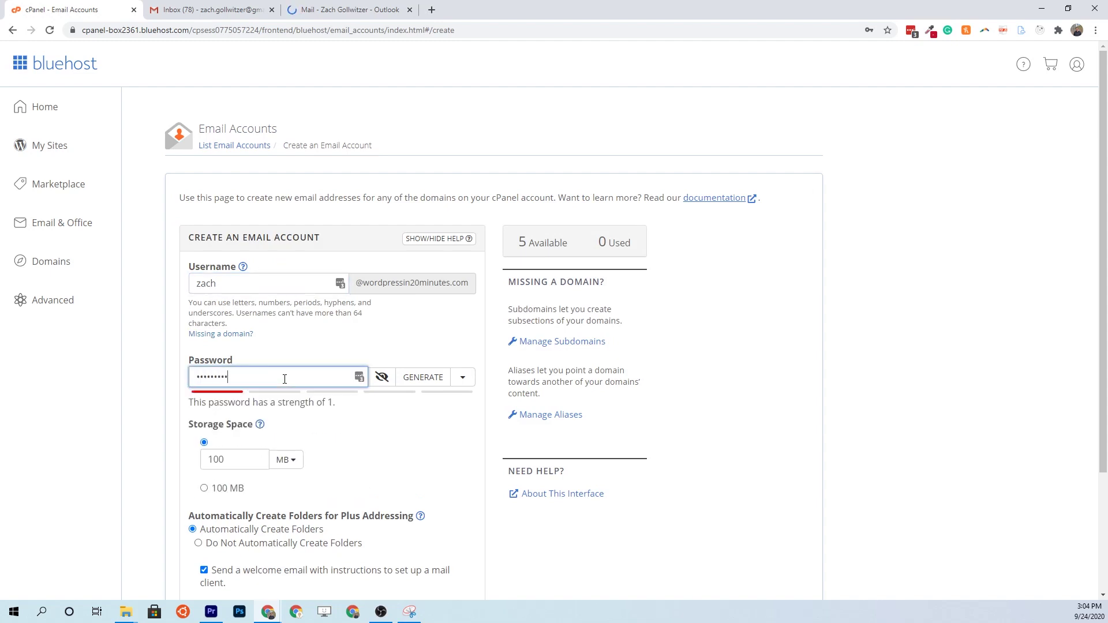
- Create the 100 MB account, decline saving the password, and open its webmail
scroll(288, 404, down, 3)
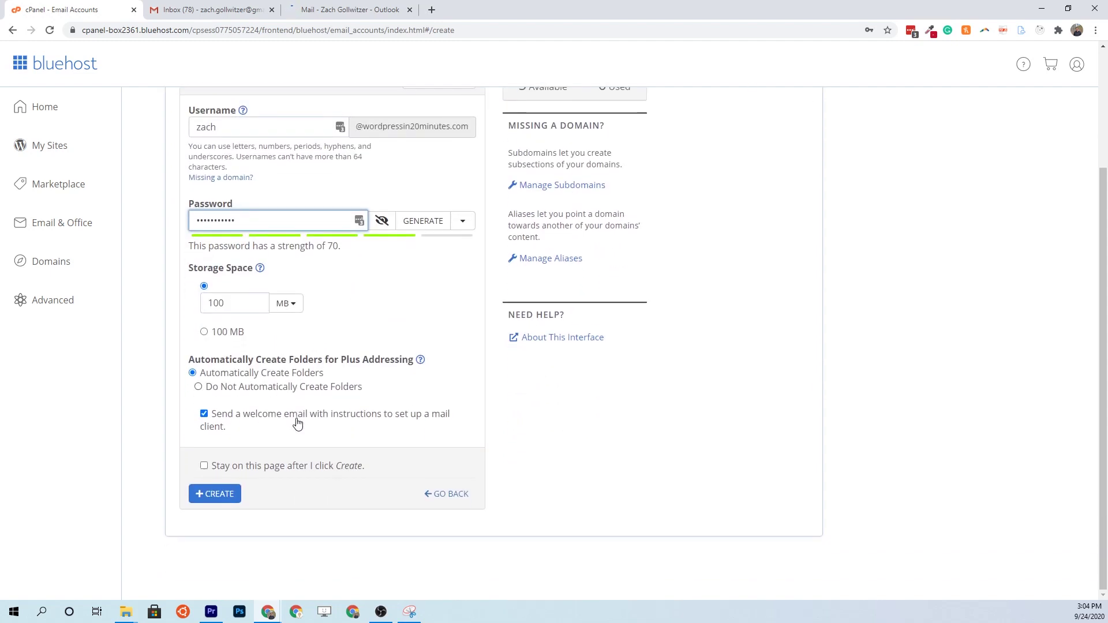
click(229, 496)
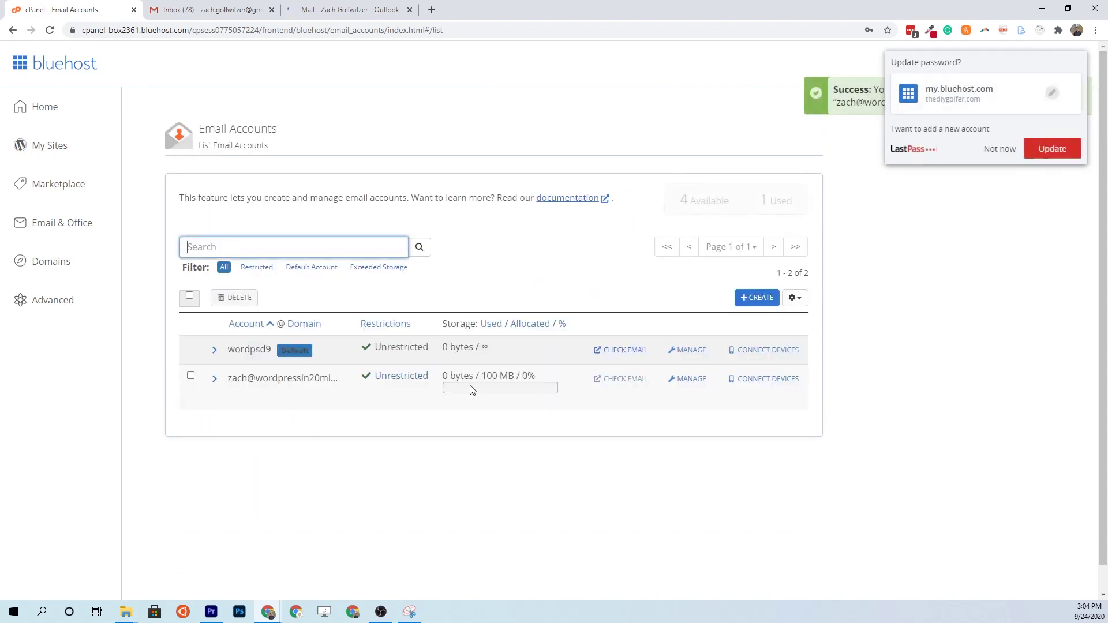
click(503, 474)
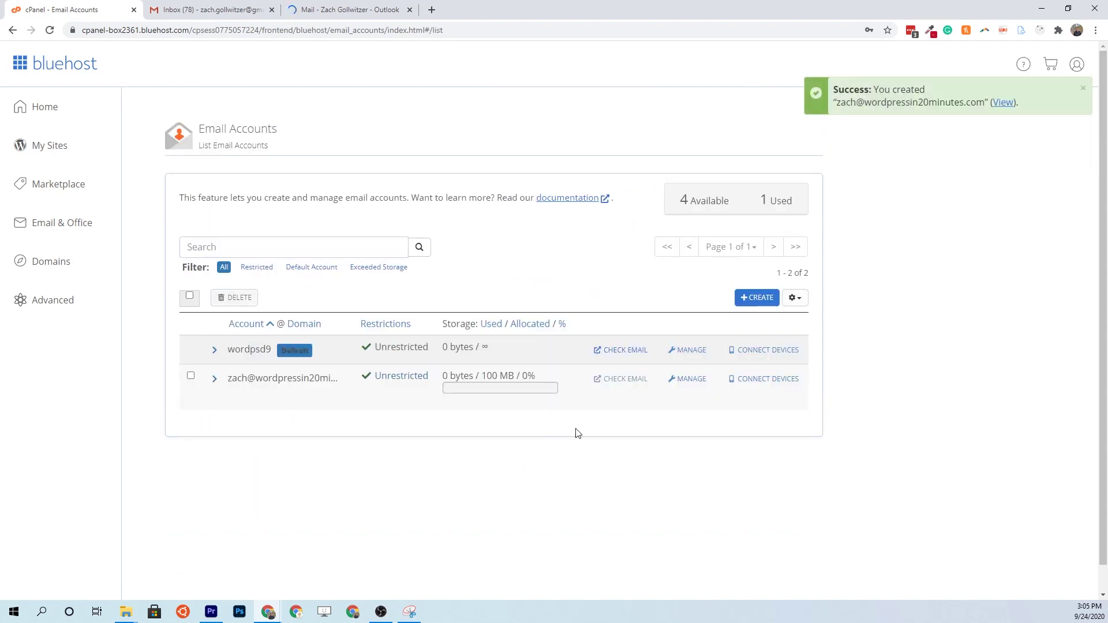
click(621, 379)
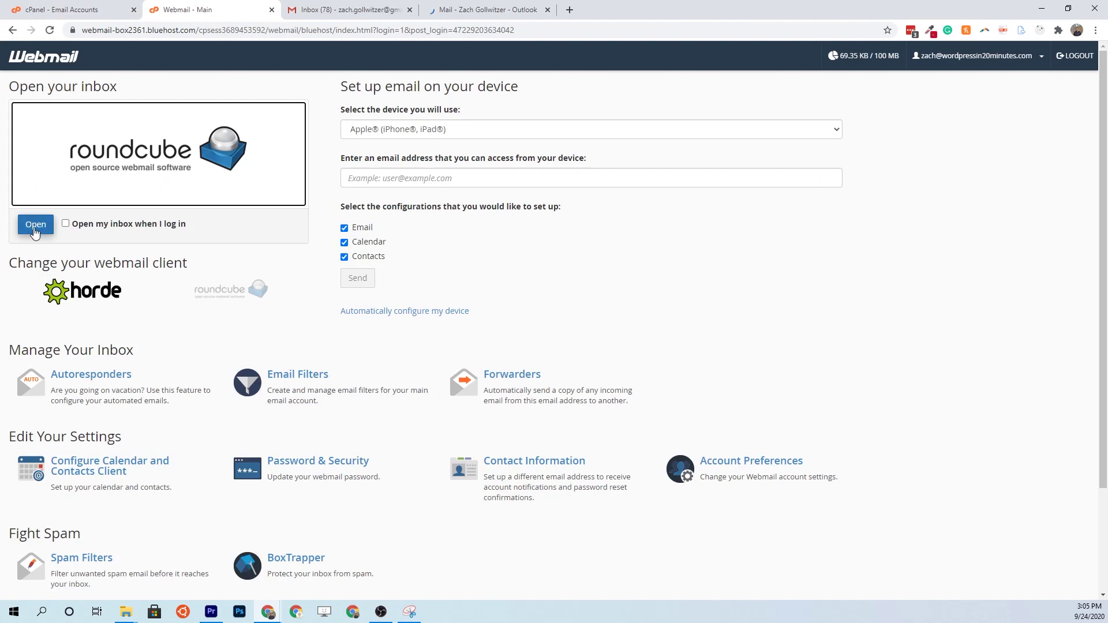
- Open the account's Roundcube inbox and the cPanel email configuration settings message
click(36, 226)
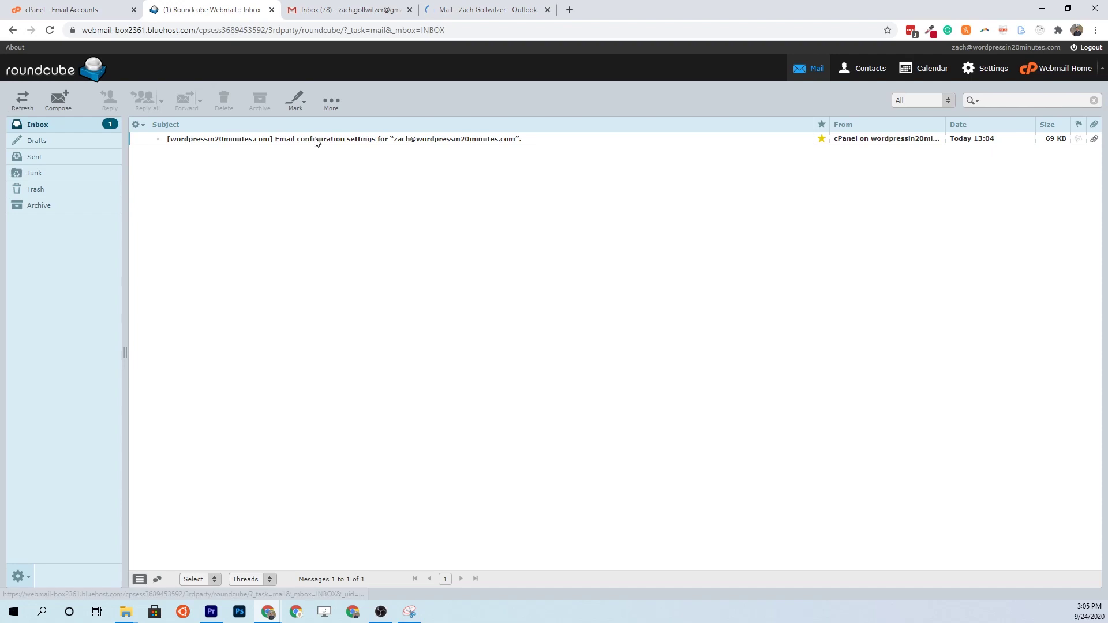
double_click(346, 140)
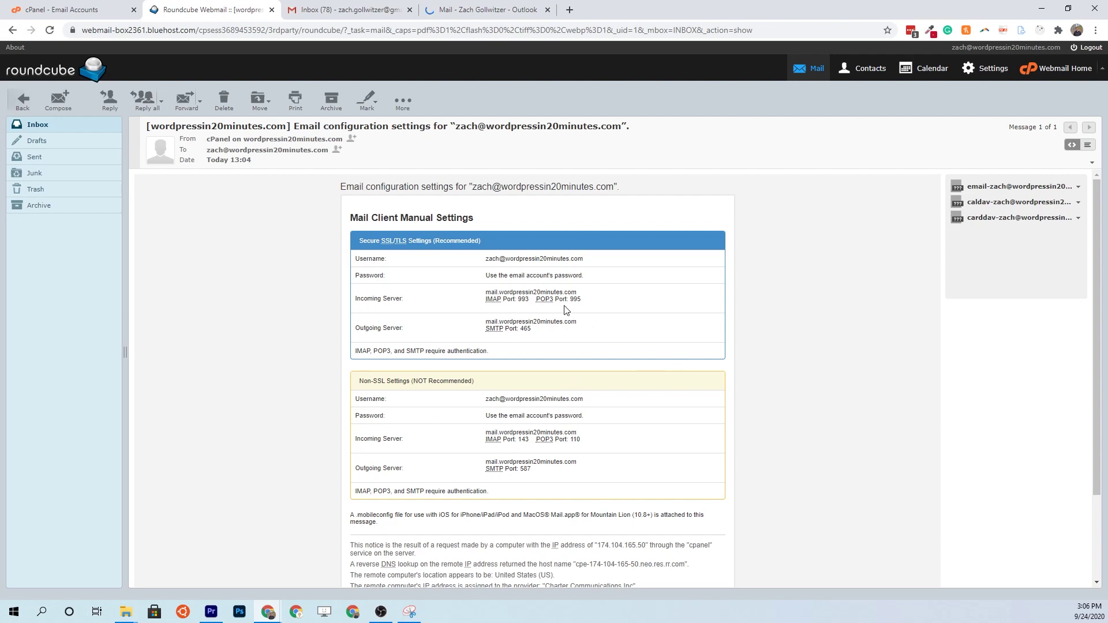
- Highlight the secure POP3 port 995, SMTP port 465 and username values in the settings table
drag(586, 300, 536, 301)
click(602, 300)
triple_click(485, 331)
click(545, 339)
drag(594, 261, 483, 266)
click(603, 274)
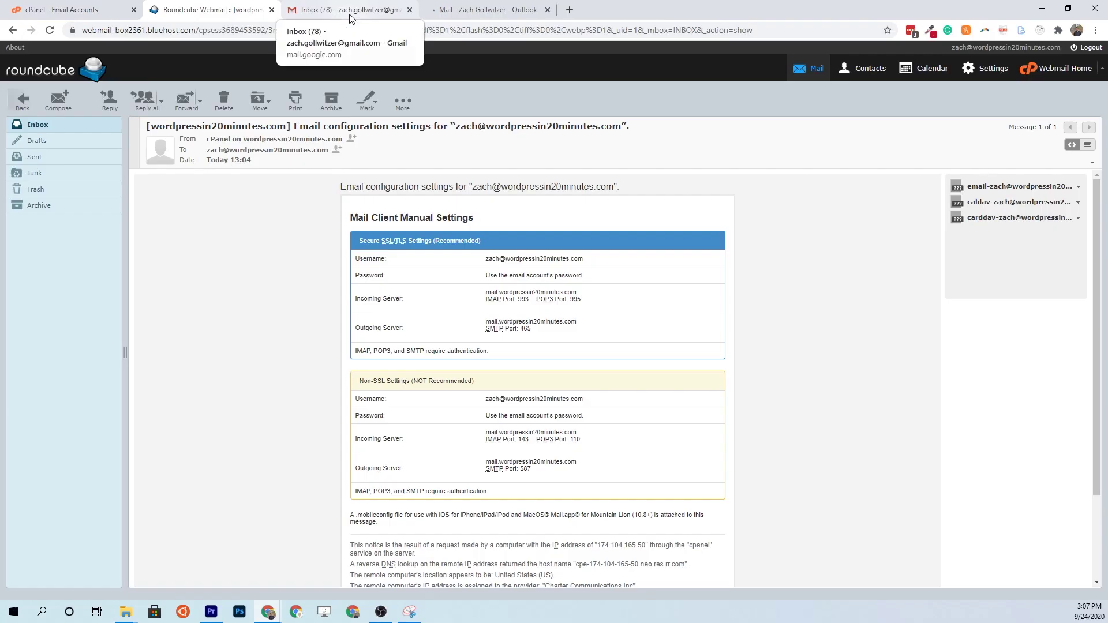
- Open Gmail's full settings on the Accounts and Import page
click(351, 12)
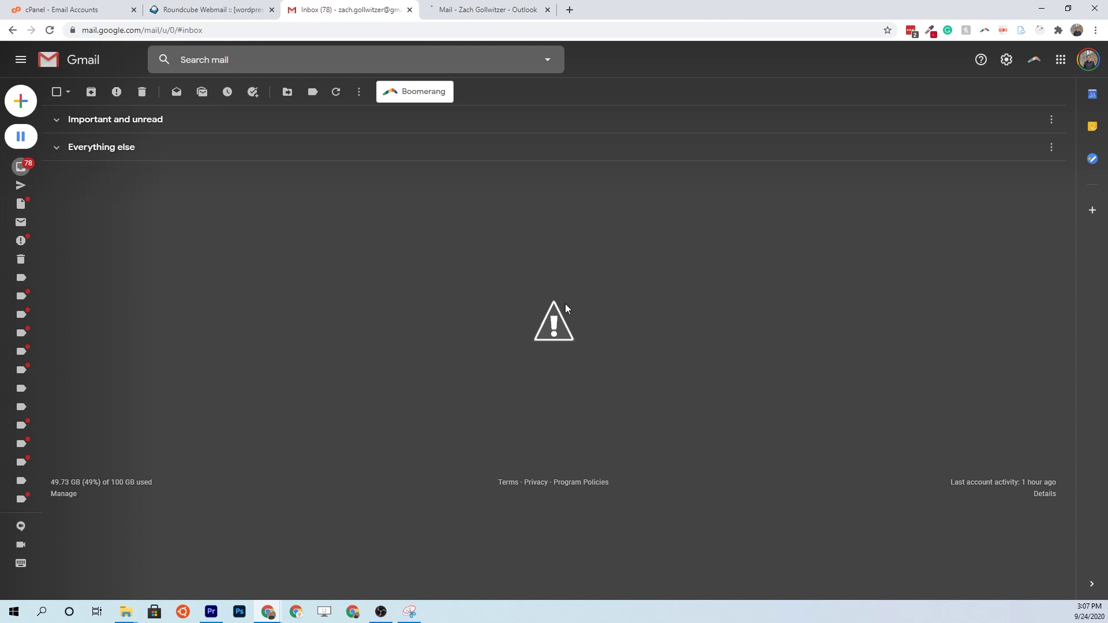
click(1008, 61)
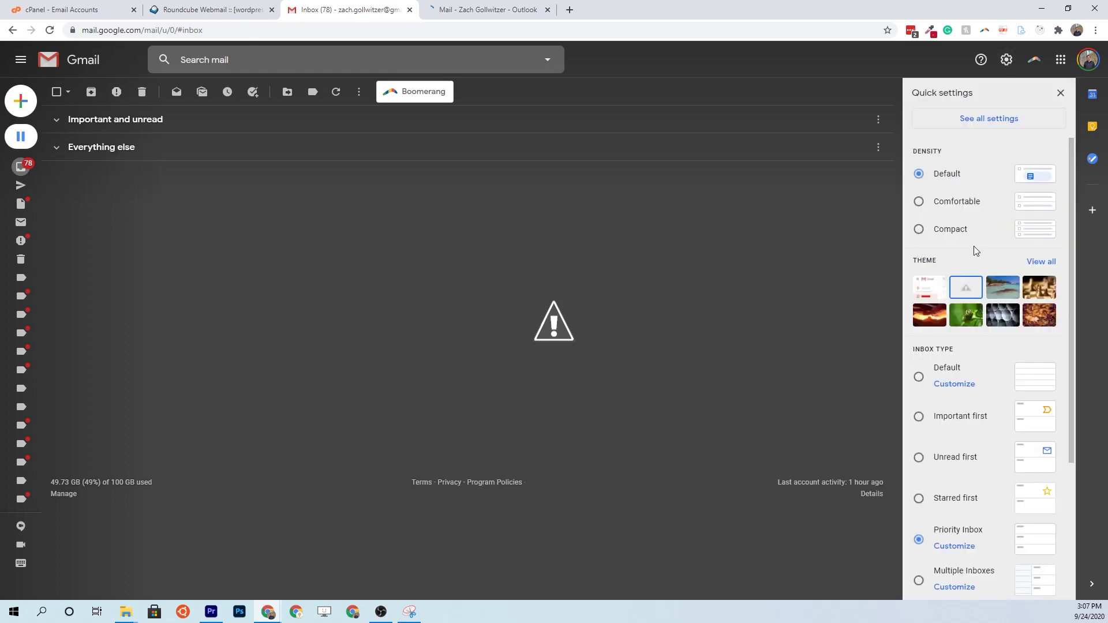
click(978, 120)
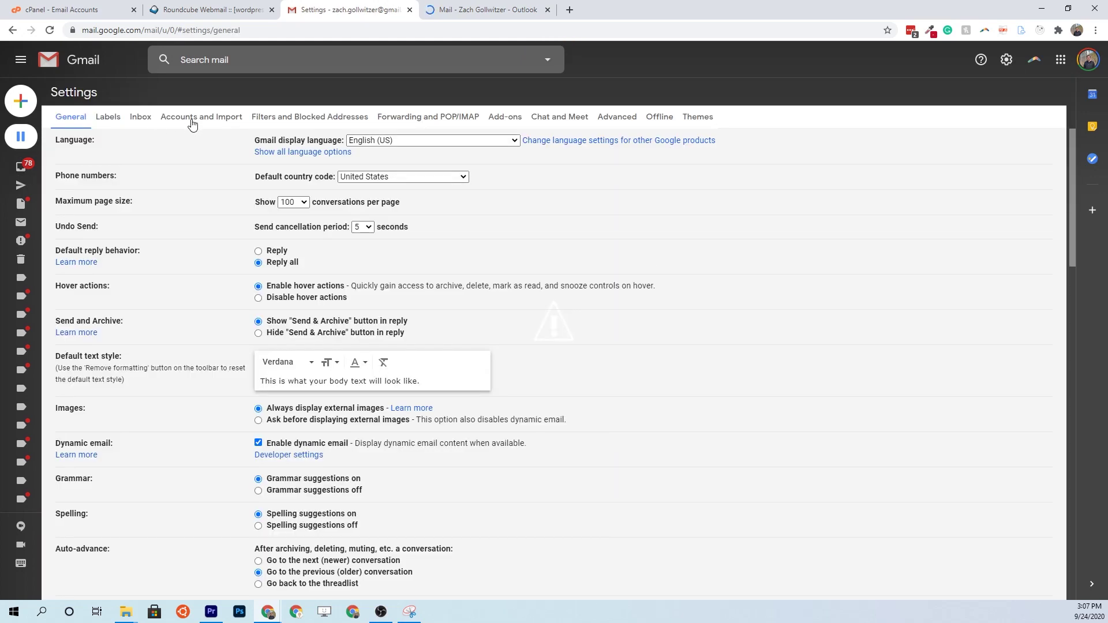
click(187, 119)
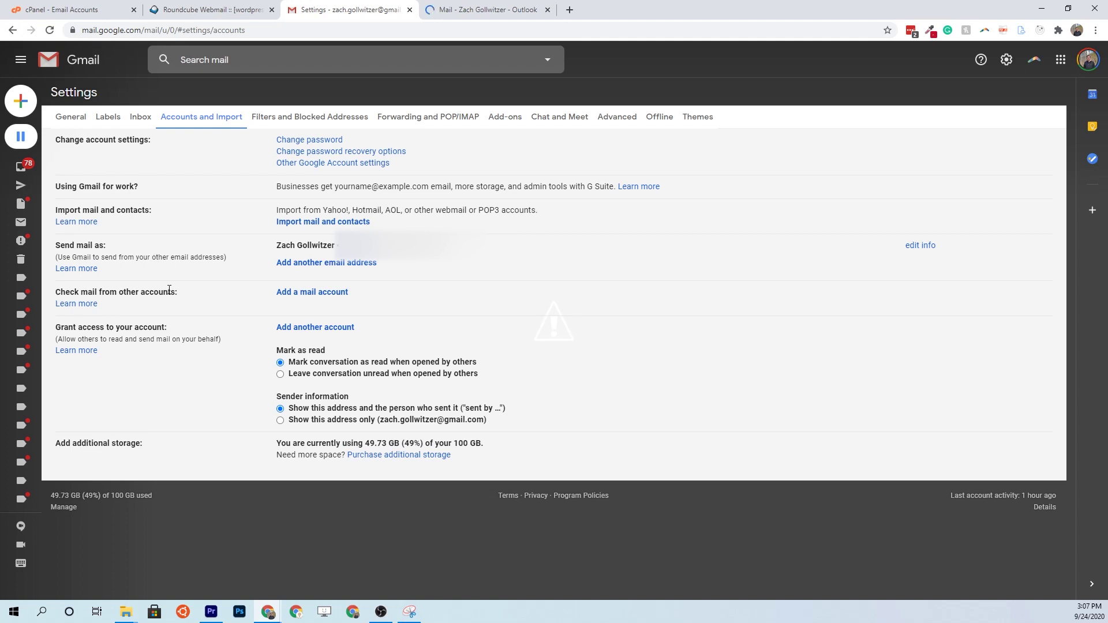
- Start adding the domain email address as a mail account, choosing POP3 import
click(292, 295)
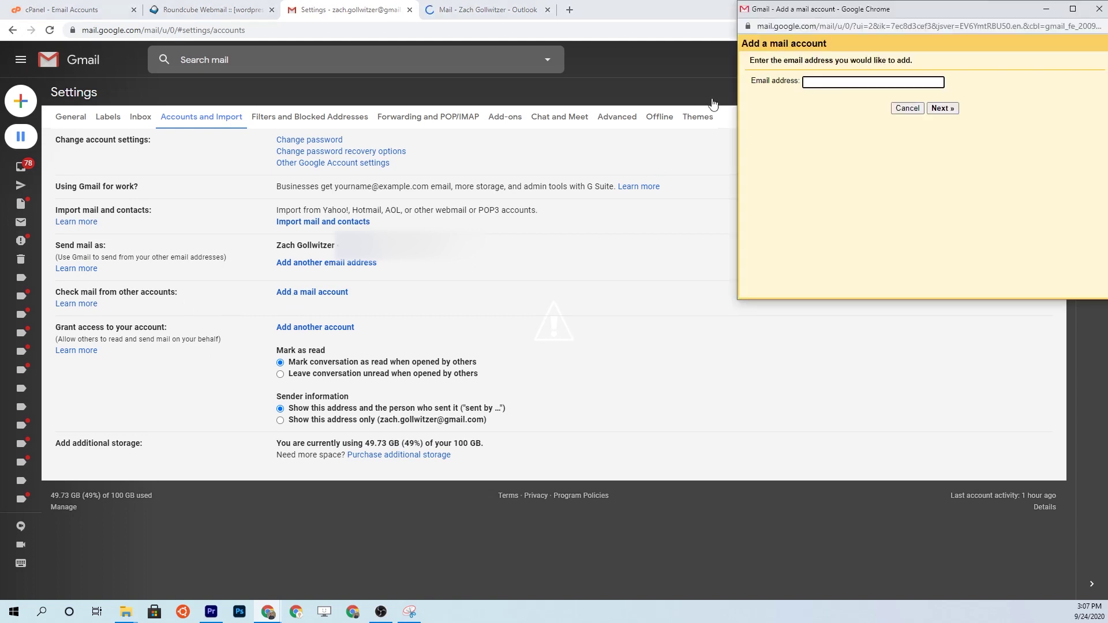
drag(847, 18, 479, 158)
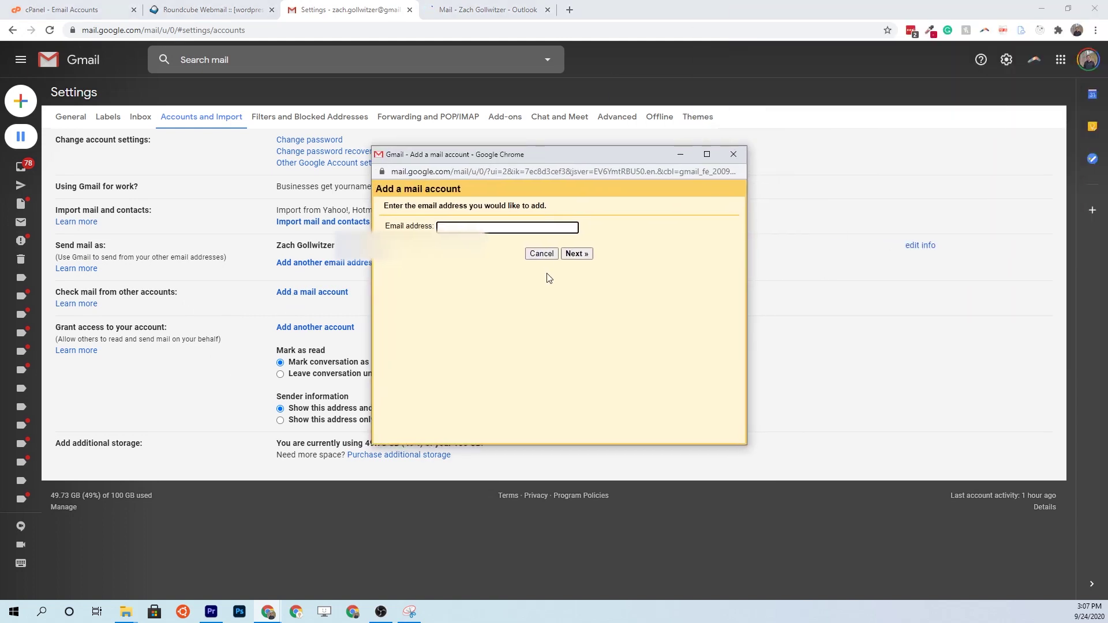
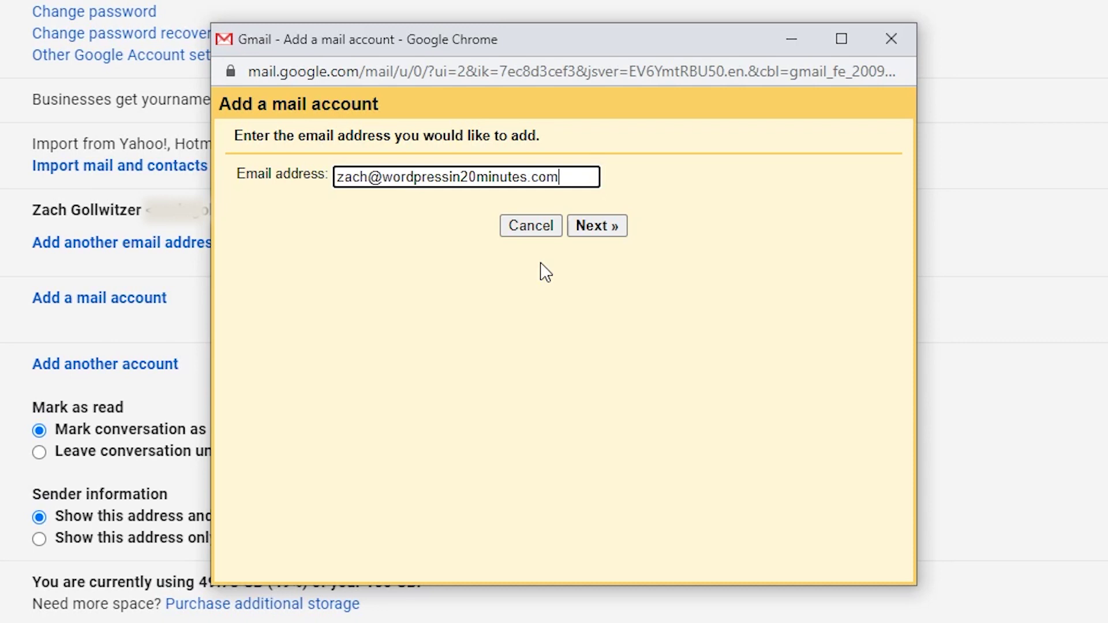
click(607, 229)
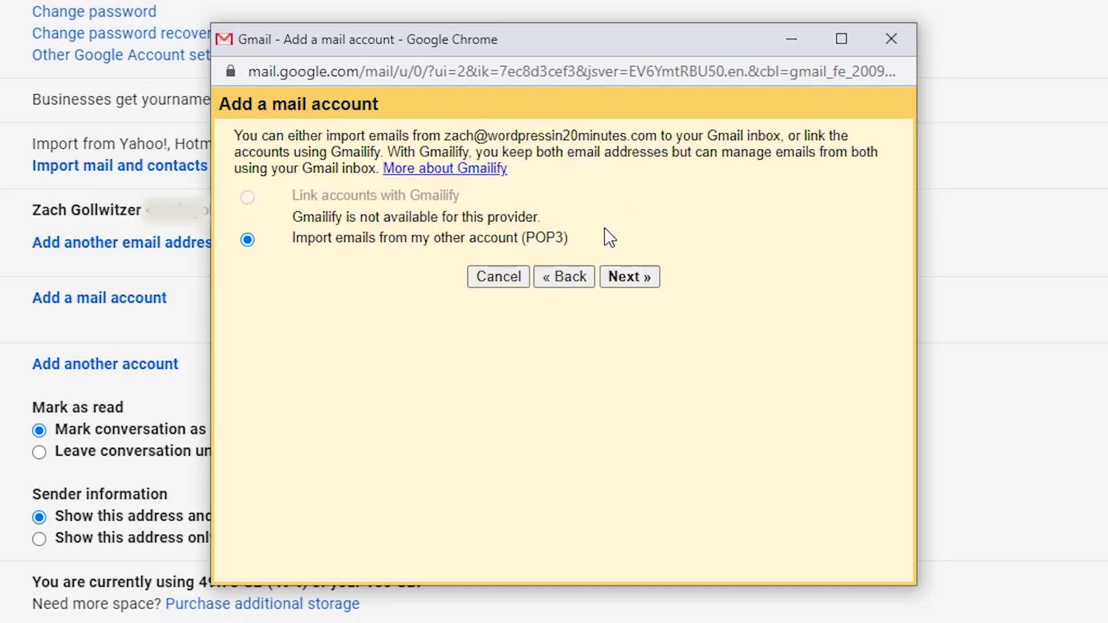
click(619, 280)
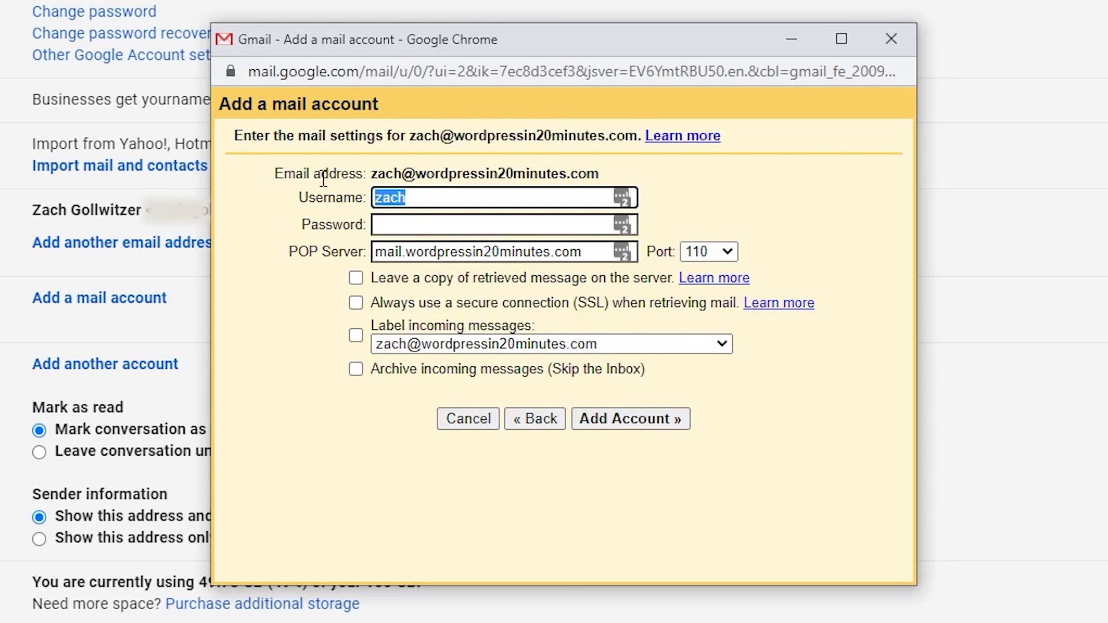
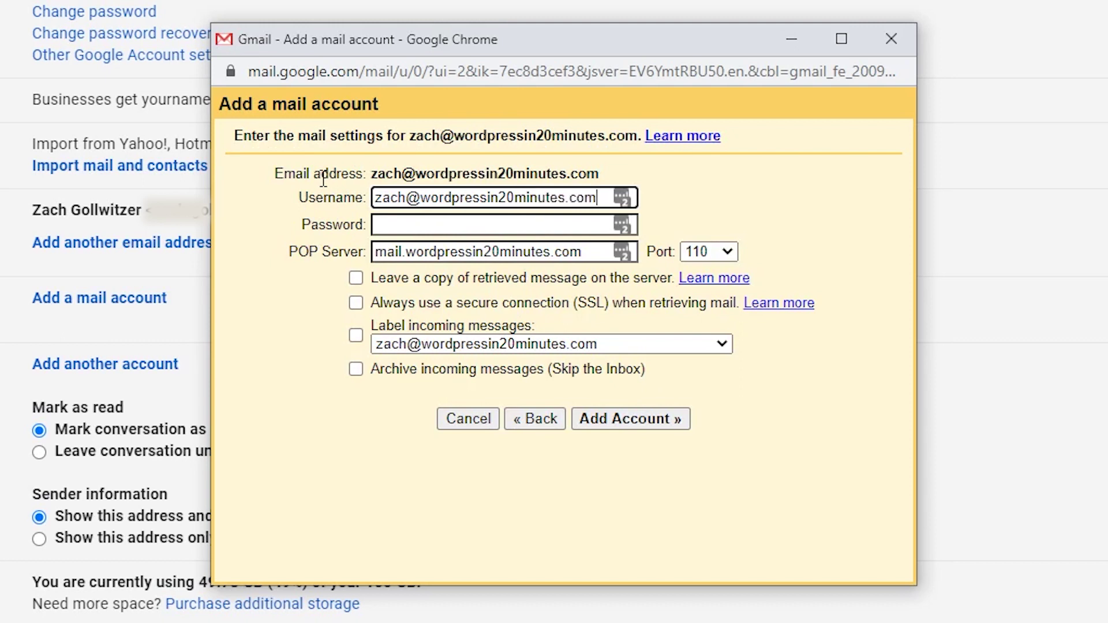
- Enter the POP username and password, with server mail.wordpressin20minutes.com and port 995
key(Tab)
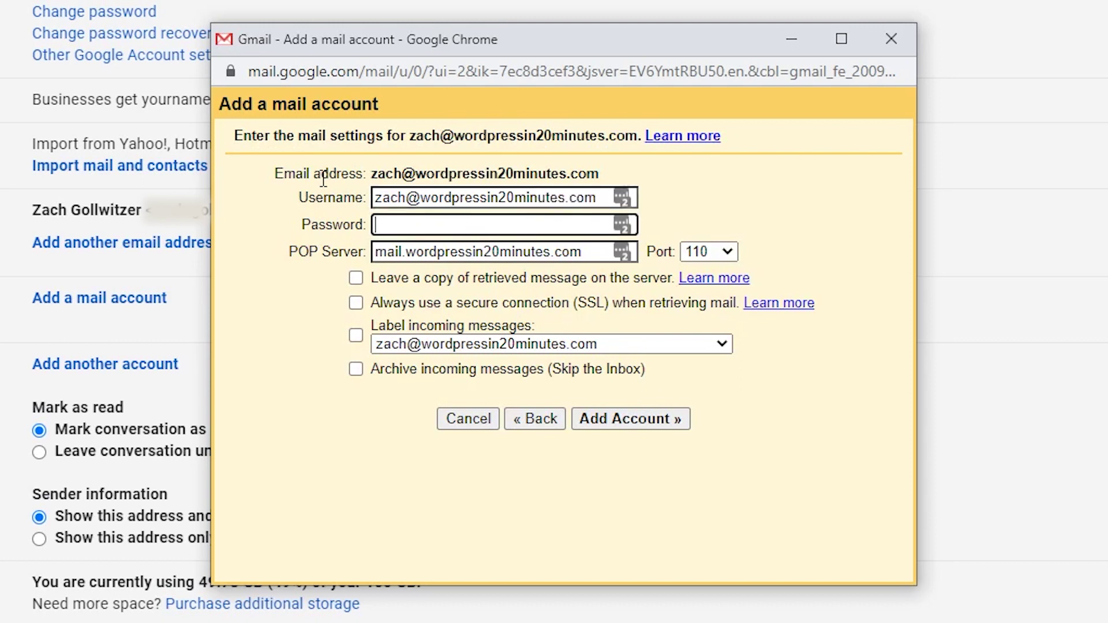
text(***********)
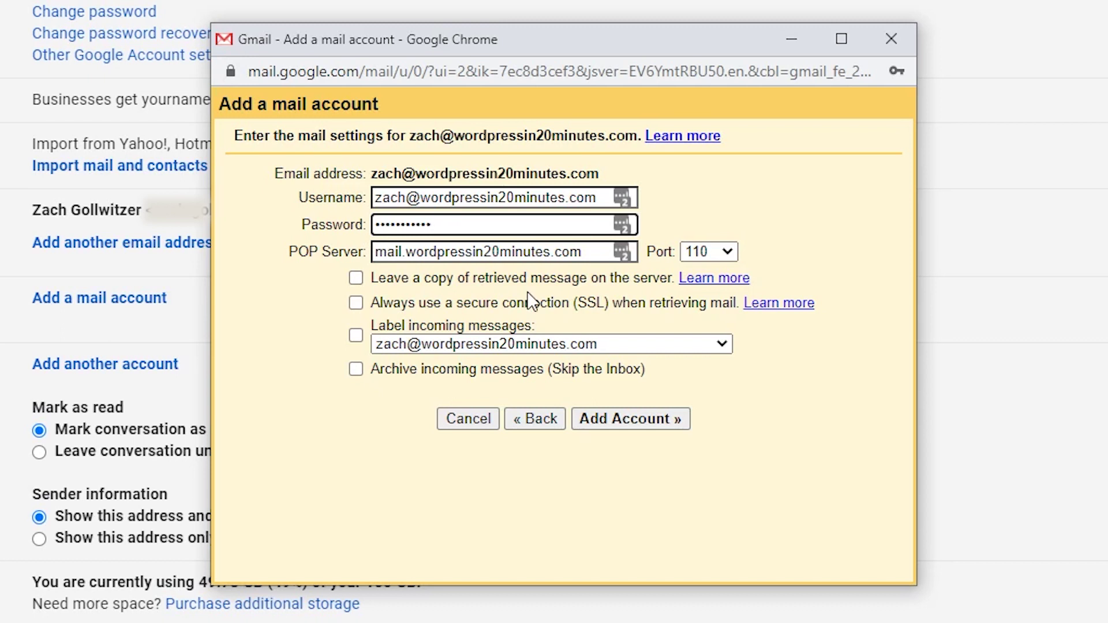
drag(595, 252, 376, 254)
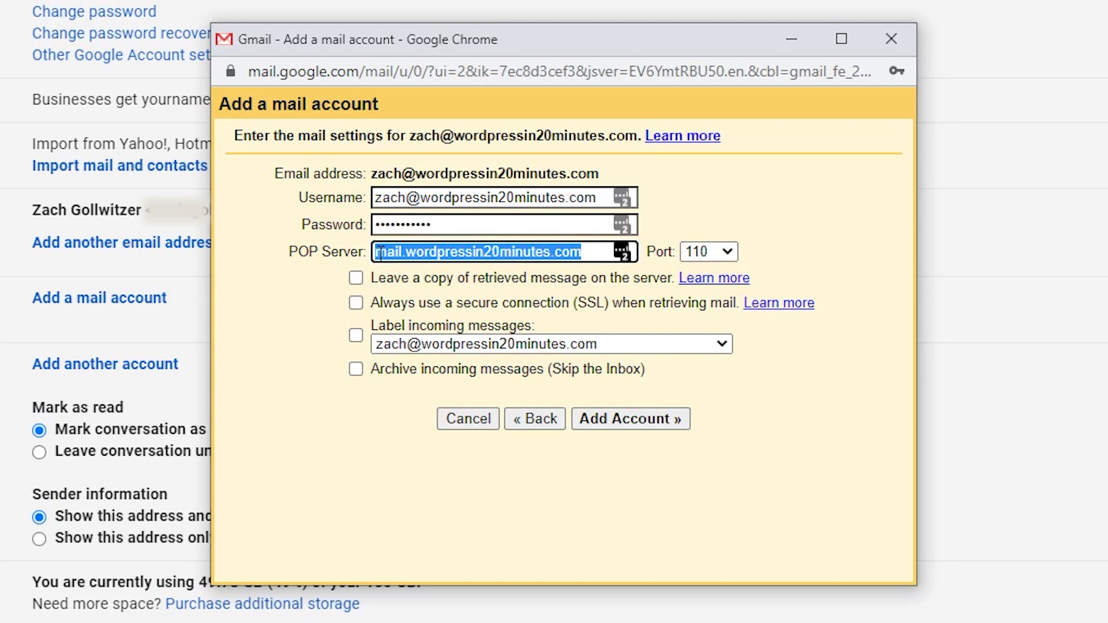
click(409, 252)
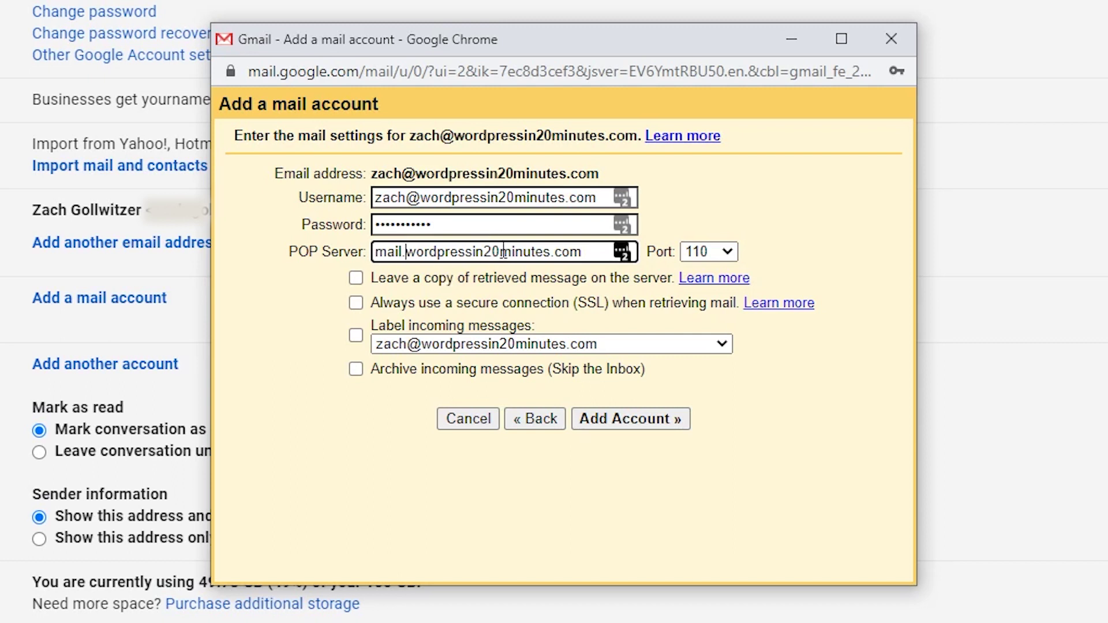
click(734, 258)
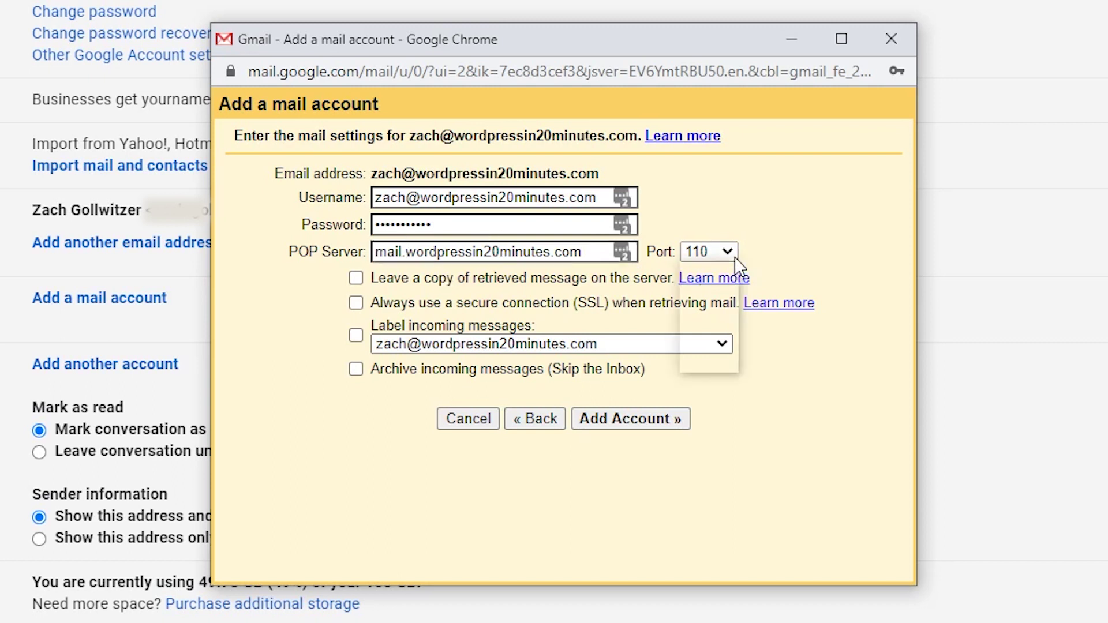
click(720, 323)
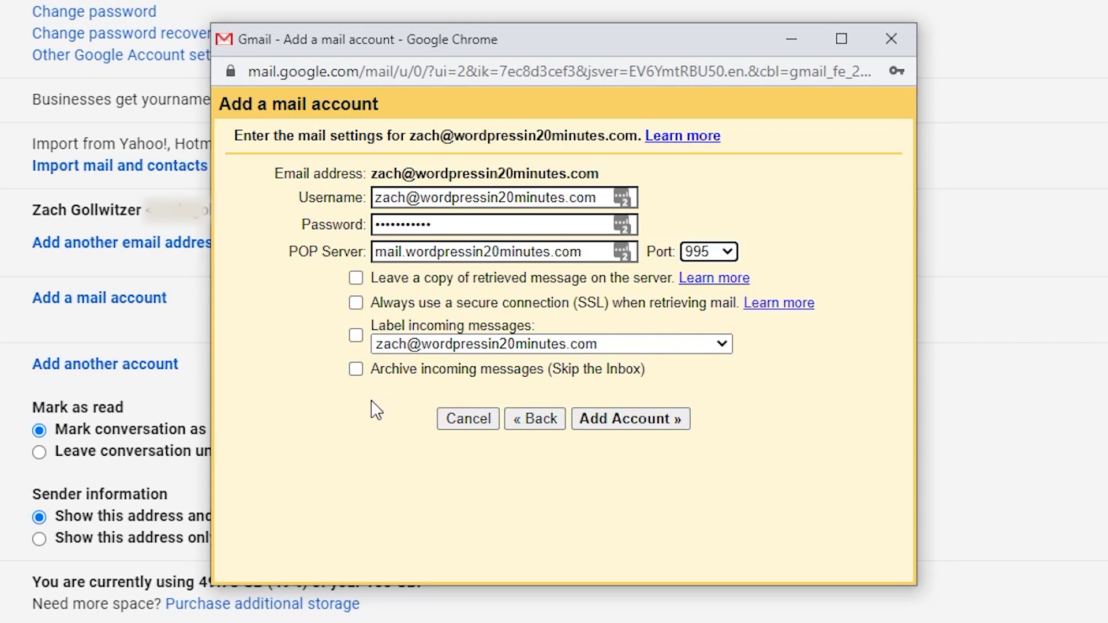
- Tick keep copy on server, SSL, label and archive options, then return to the Roundcube settings message
click(355, 277)
click(356, 302)
click(357, 336)
click(356, 369)
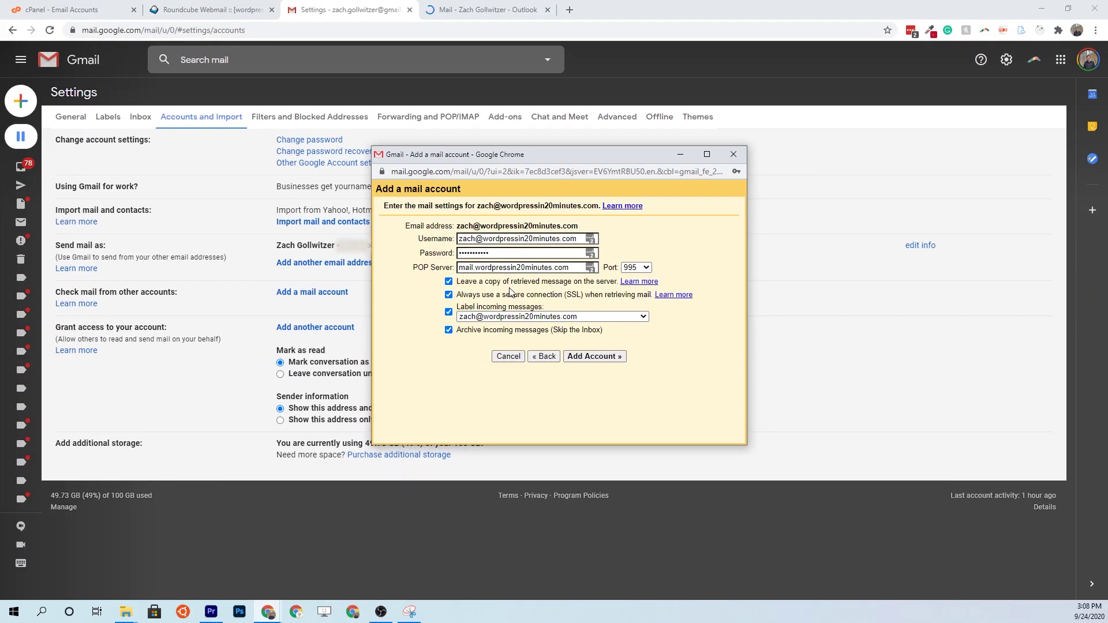
click(208, 10)
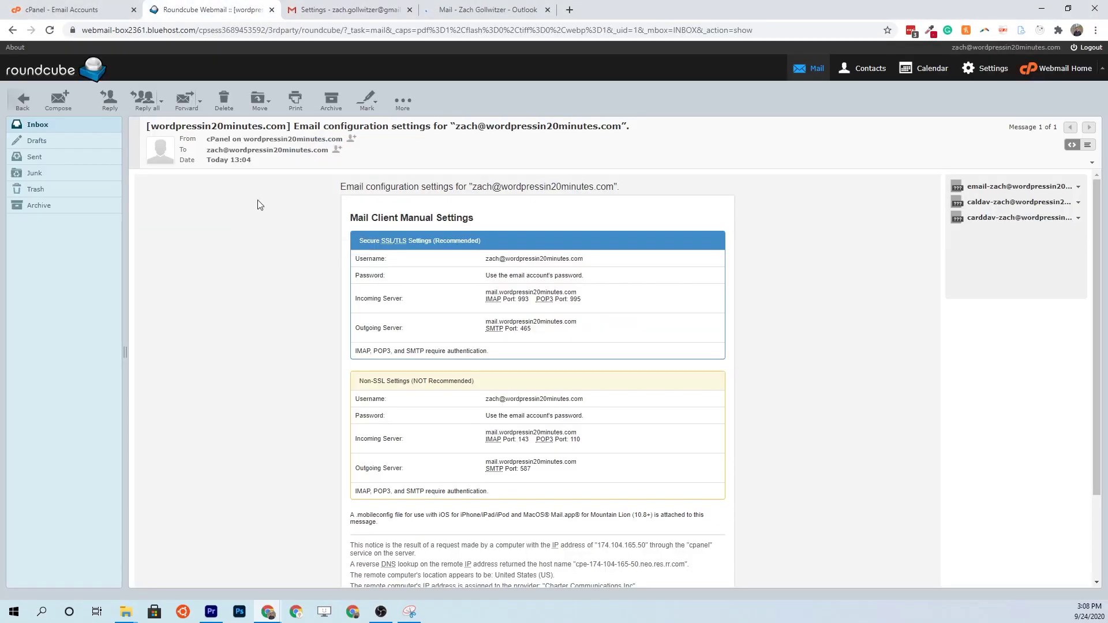
- Go back to the Roundcube inbox, then return to Gmail's Accounts and Import settings
click(88, 126)
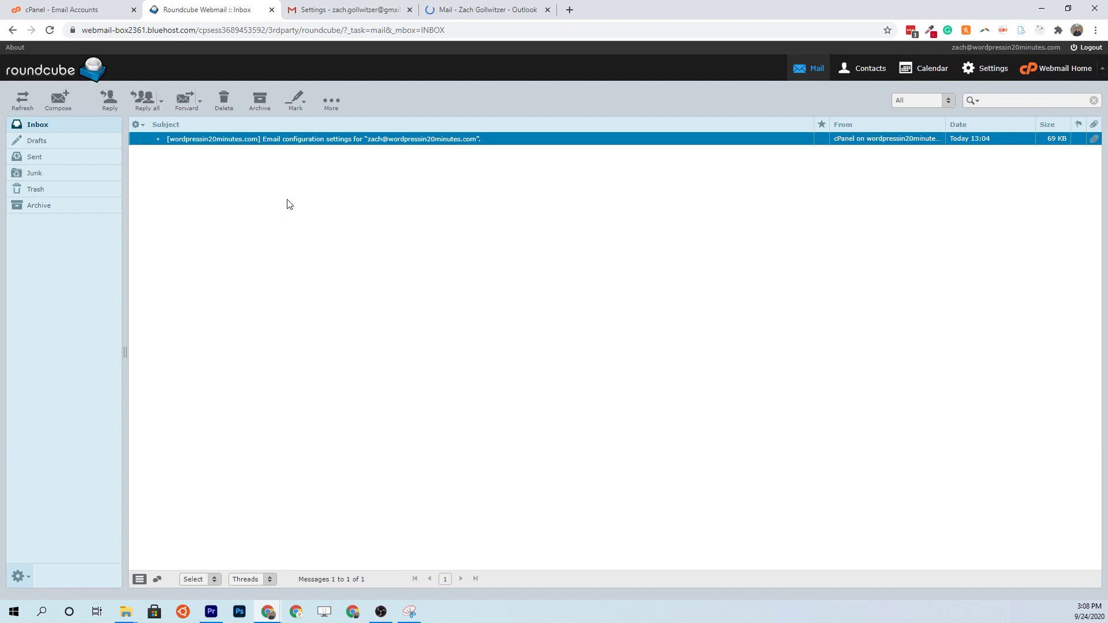
click(362, 9)
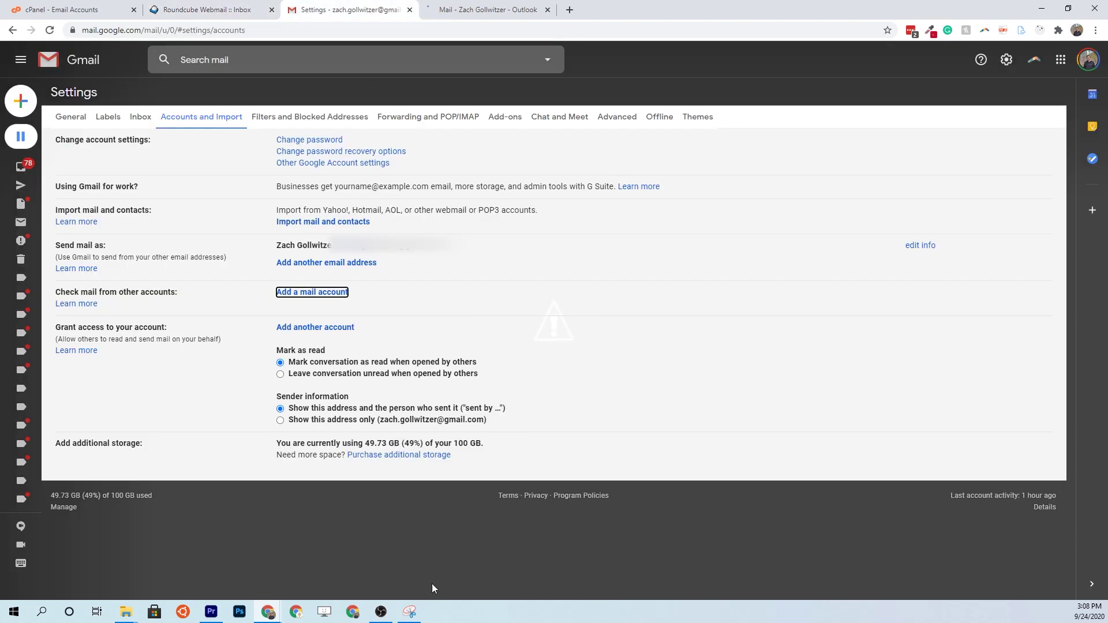
- Restore the Add a mail account window and submit the POP3 account settings
click(271, 613)
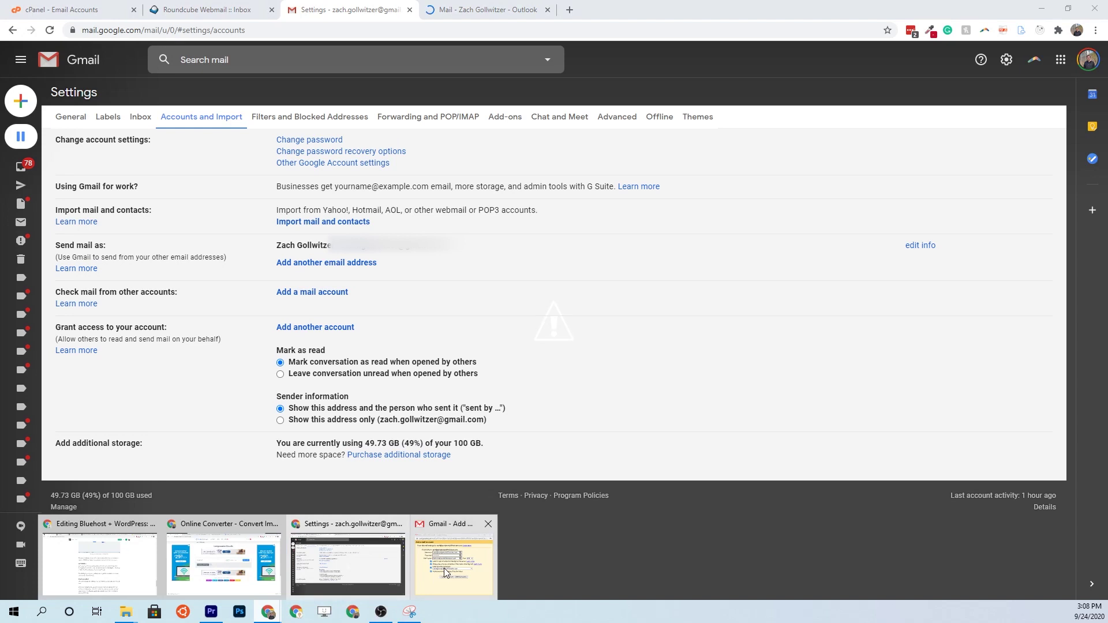
click(453, 560)
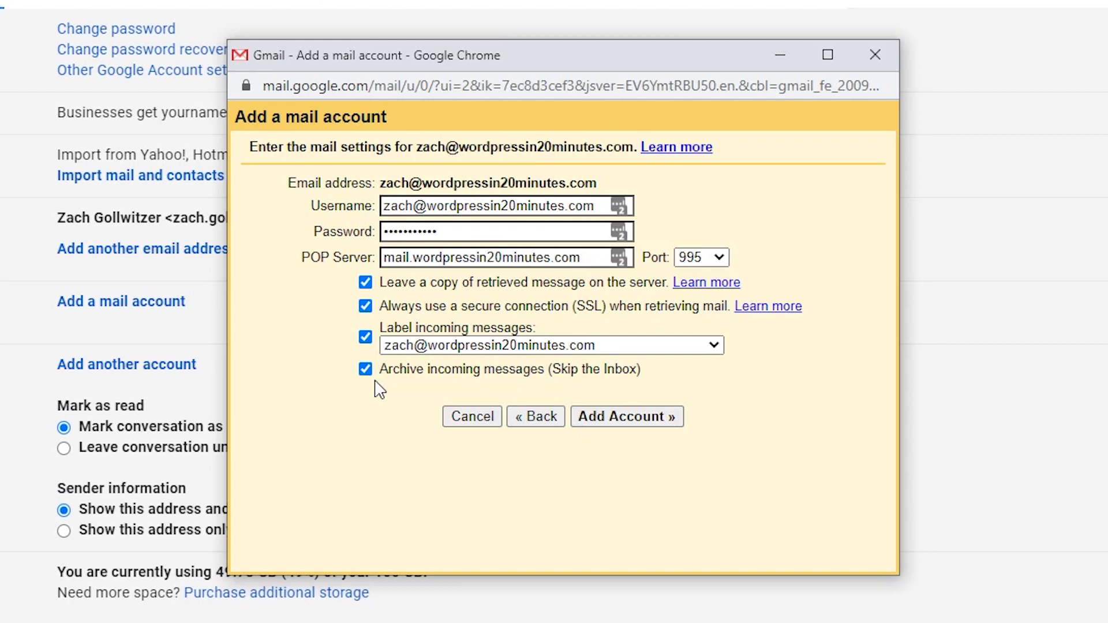
click(609, 421)
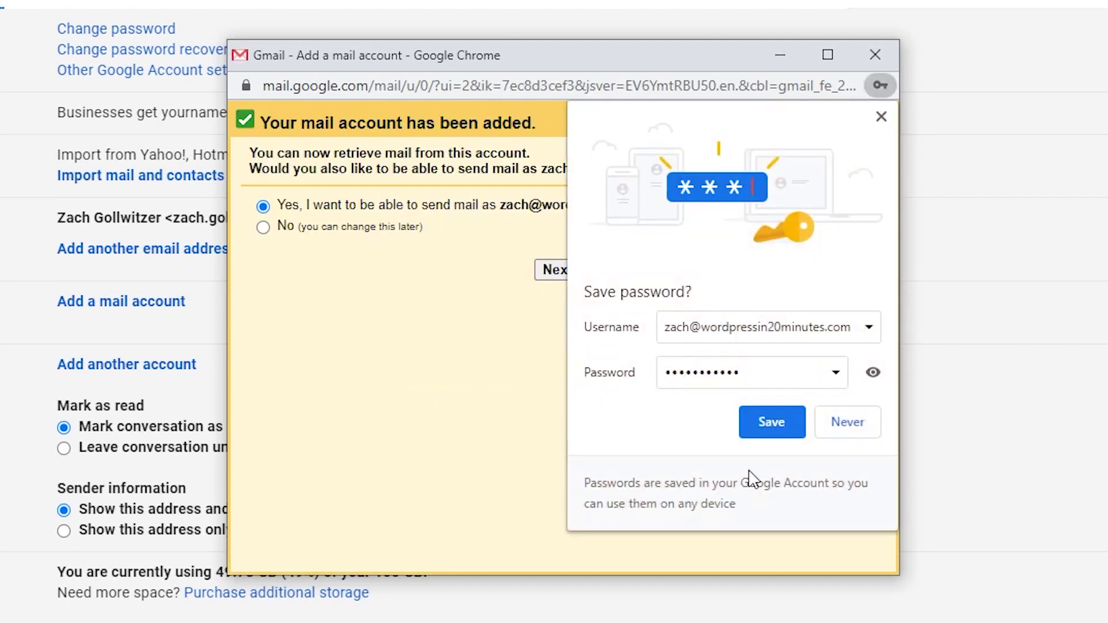
- Decline saving the password, opt to send as the domain address with a shortened sender name, and continue
click(848, 427)
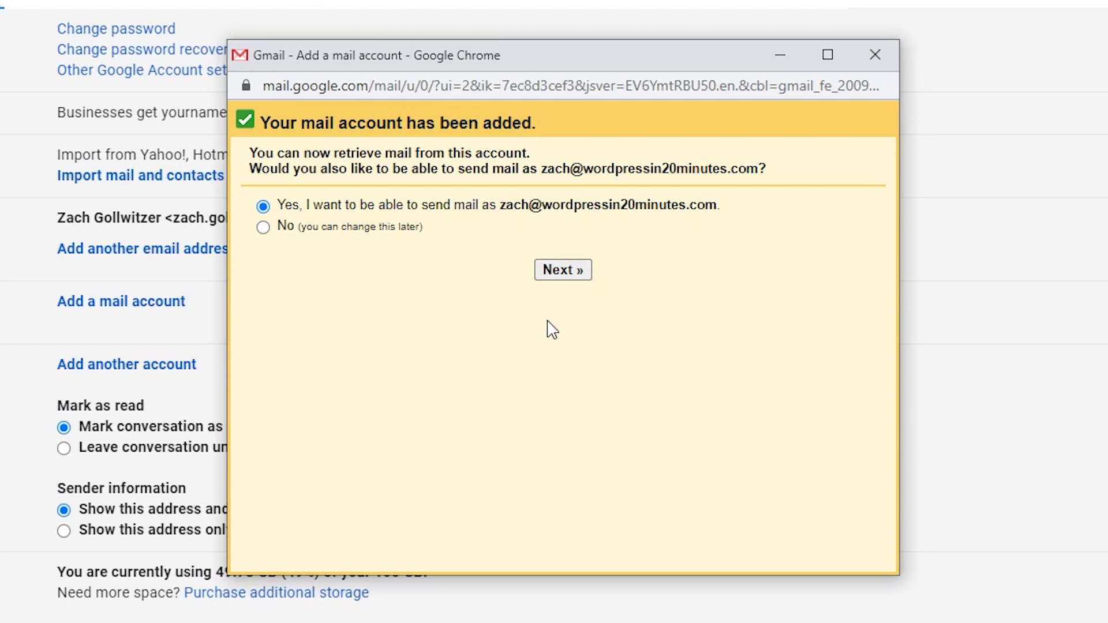
click(563, 270)
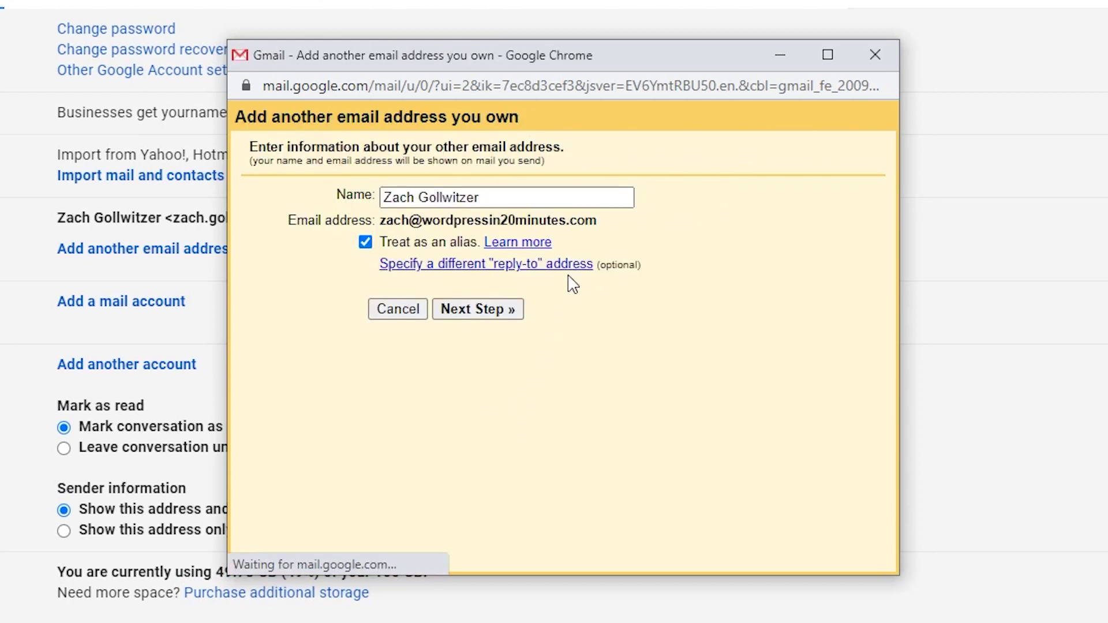
drag(496, 196, 370, 213)
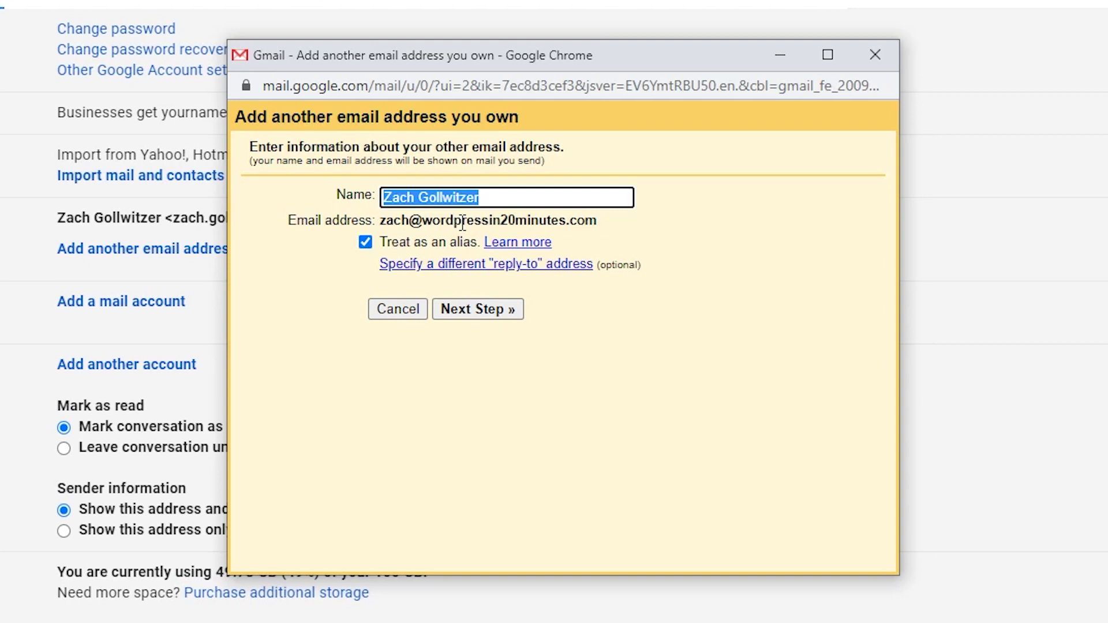
click(496, 196)
key(BackSpace)
key(BackSpace)
key(BackSpace)
key(BackSpace)
key(BackSpace)
key(BackSpace)
key(BackSpace)
key(BackSpace)
key(BackSpace)
key(BackSpace)
key(BackSpace)
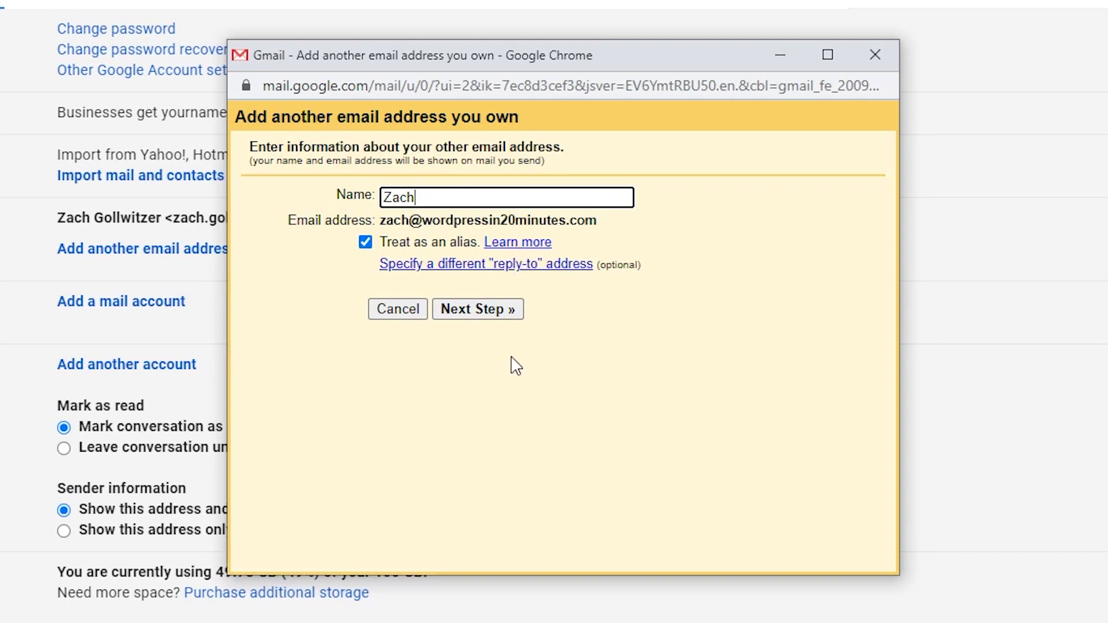
click(488, 321)
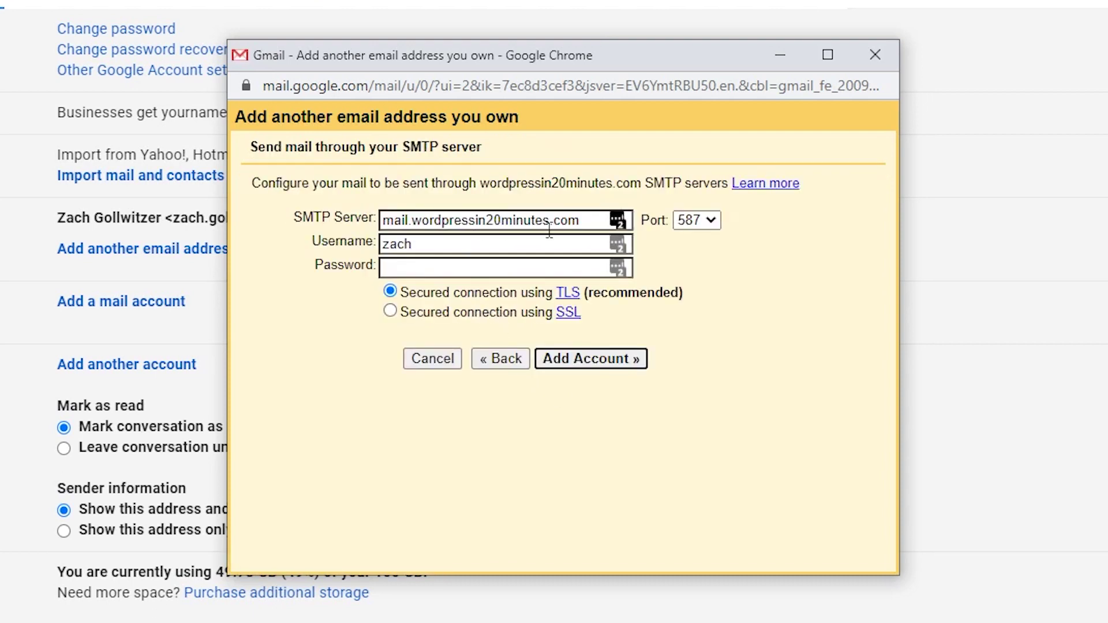
- Submit SMTP settings with port 465, the full domain address as username, and its password
drag(580, 220, 346, 218)
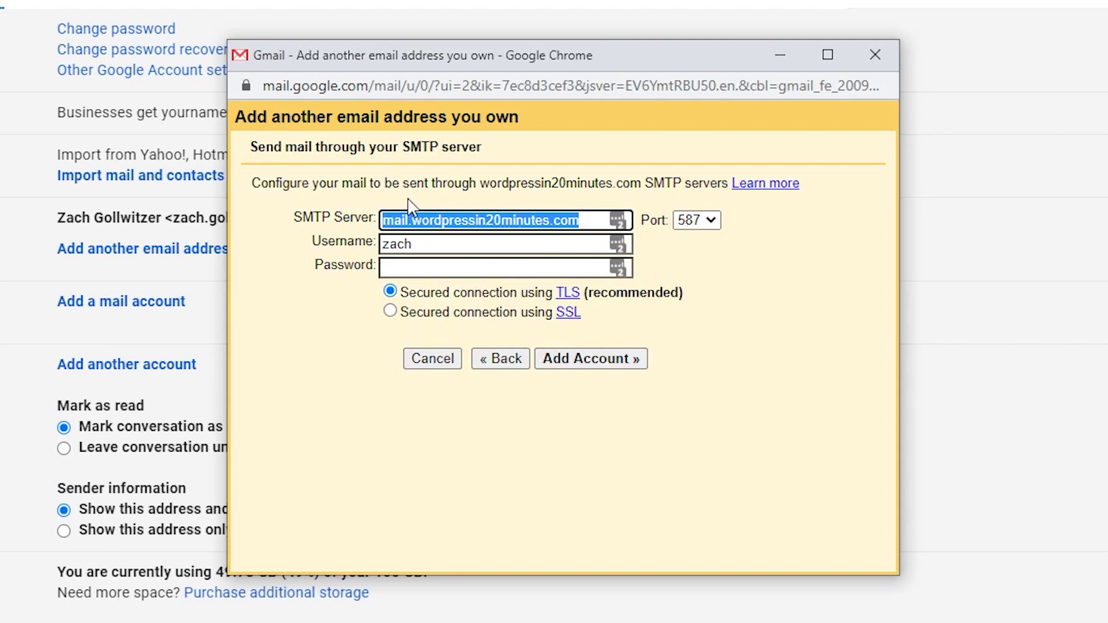
click(690, 221)
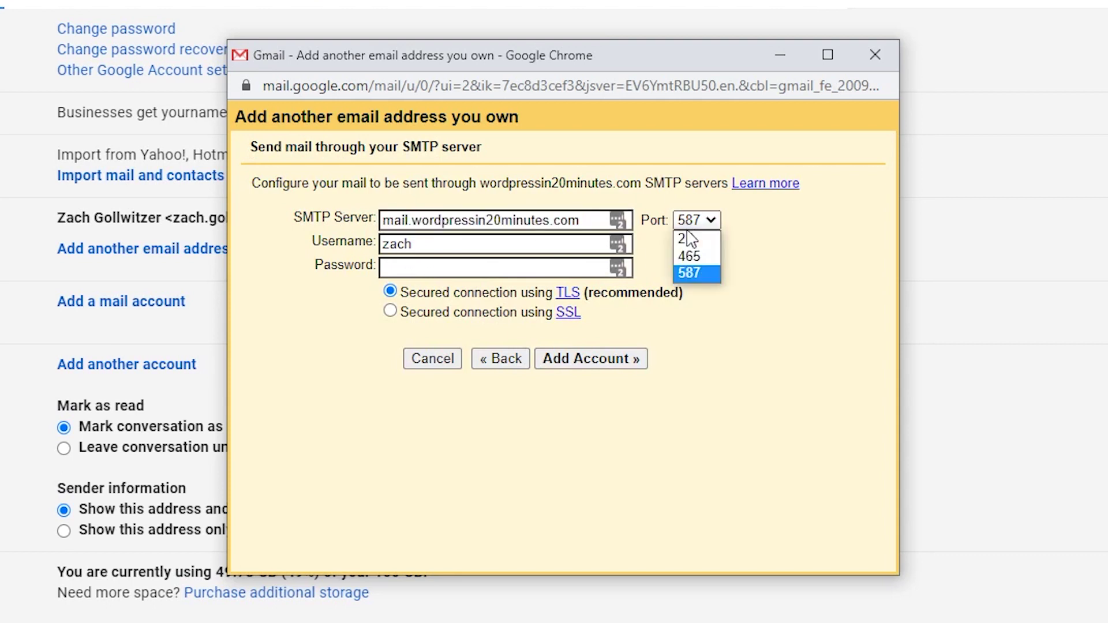
click(694, 258)
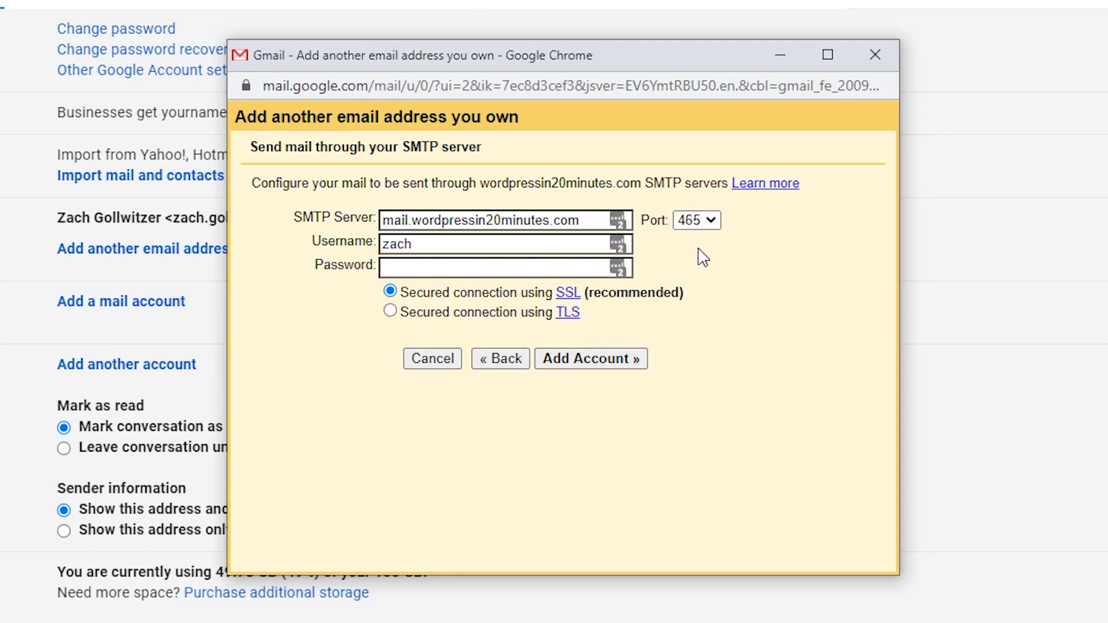
drag(426, 243, 323, 241)
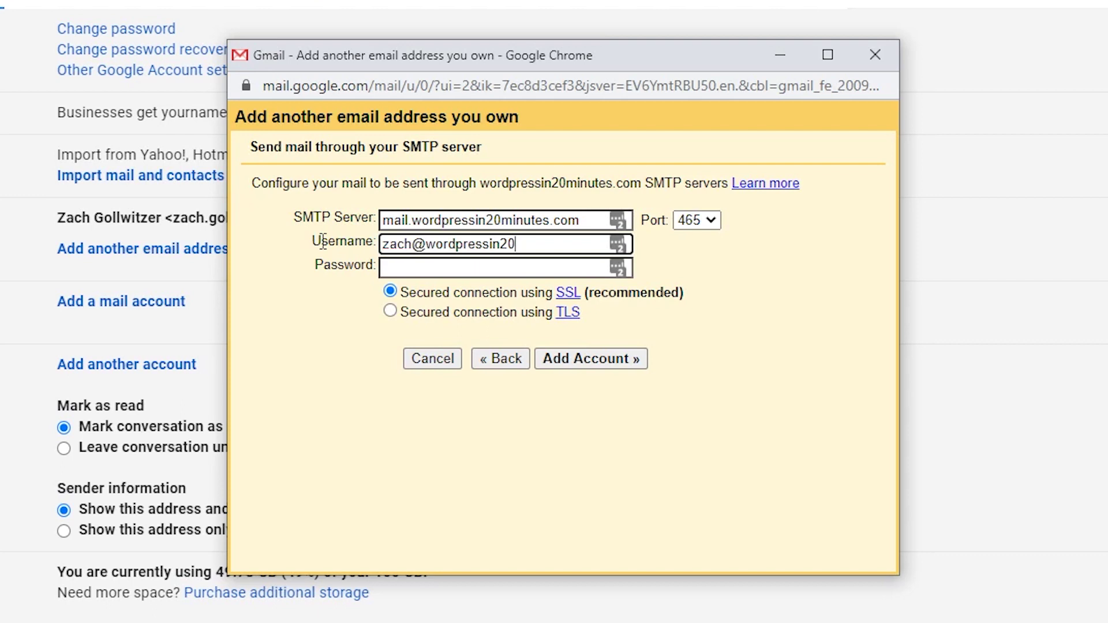
key(Tab)
text(•••••••••••)
click(557, 359)
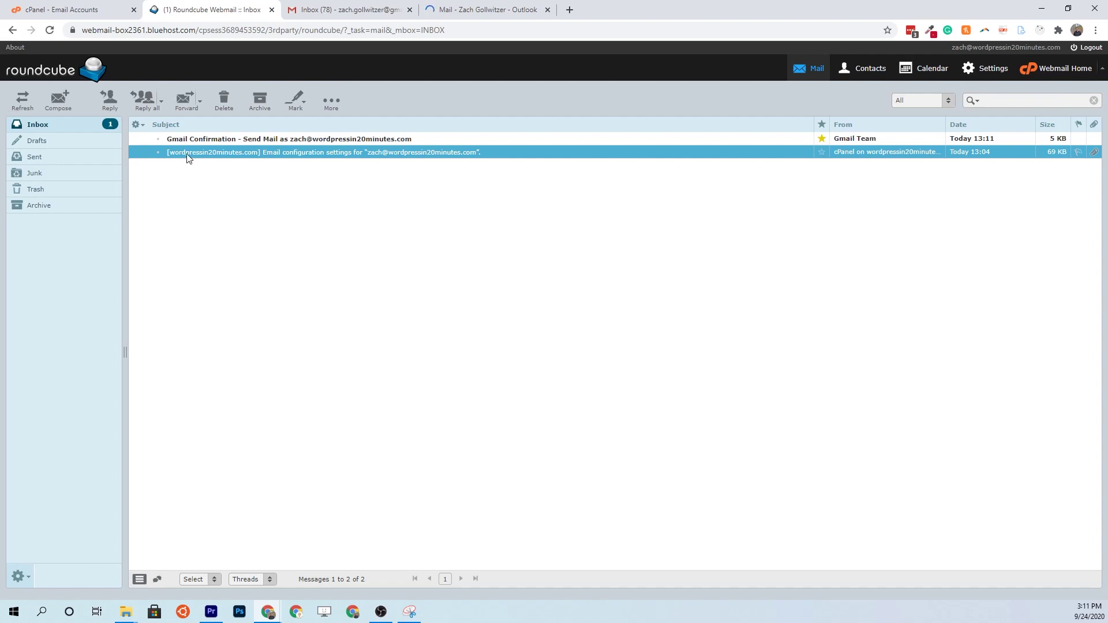
- Copy the code from Roundcube's Gmail Confirmation email and submit it in Gmail's verification window
double_click(200, 138)
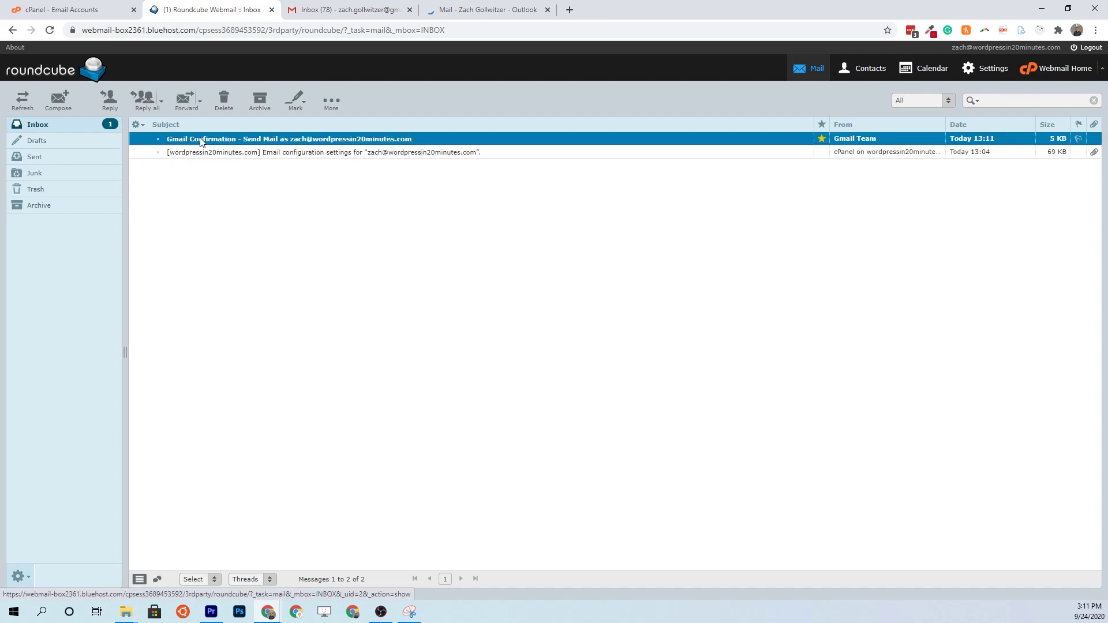
drag(242, 187, 206, 189)
key(ctrl+c)
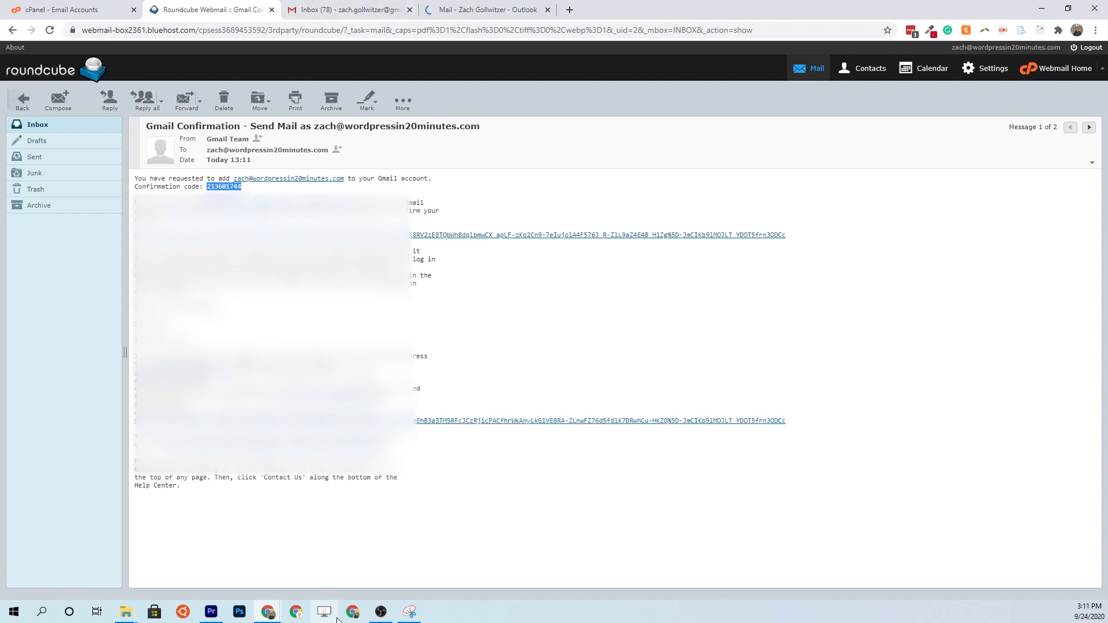
click(358, 17)
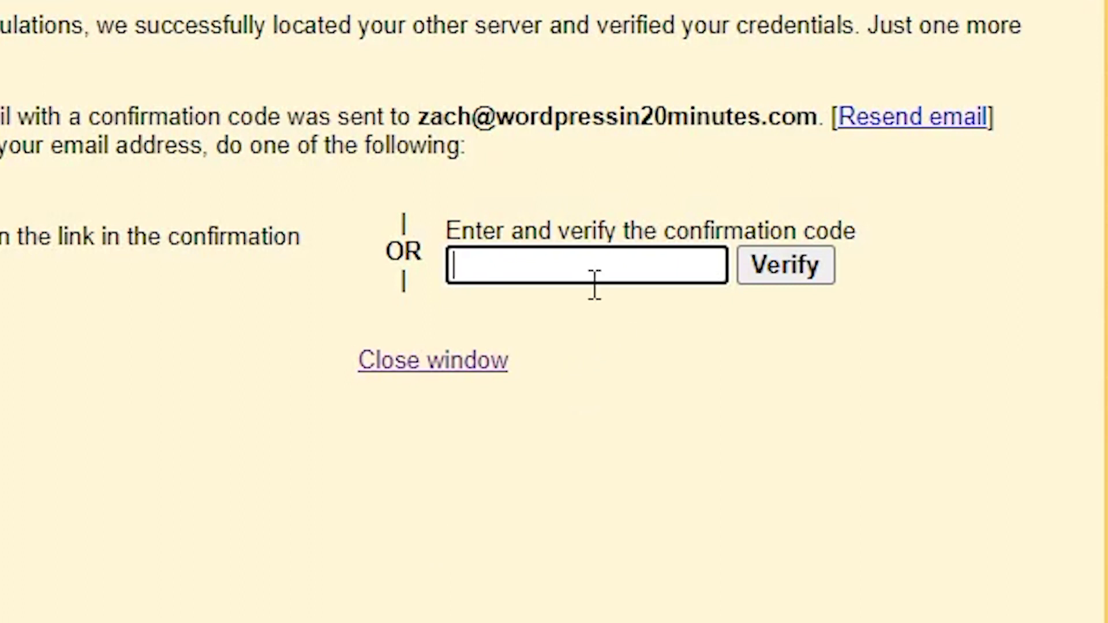
key(ctrl+v)
click(783, 282)
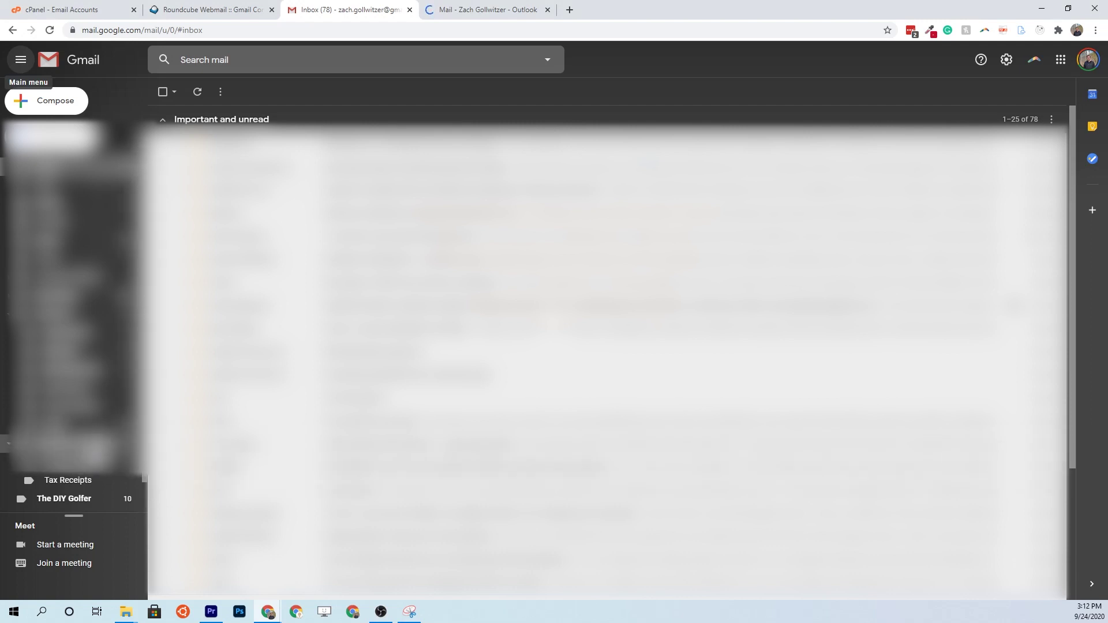
- Open the domain account's Gmail label with the fetched confirmation, then discard a test draft to that address
scroll(80, 462, down, 5)
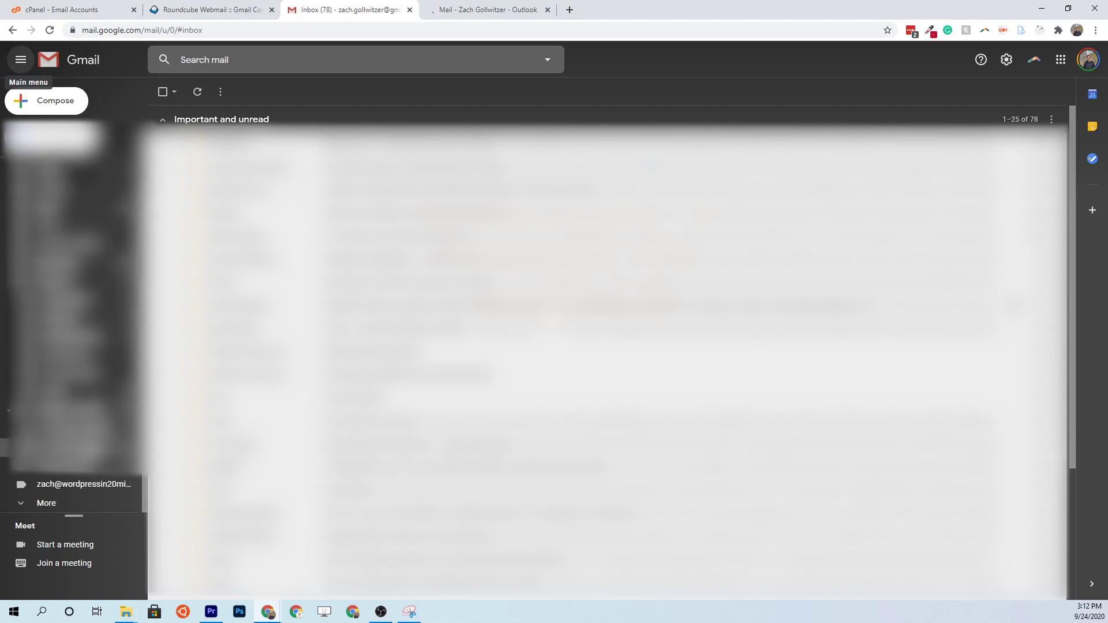
click(66, 486)
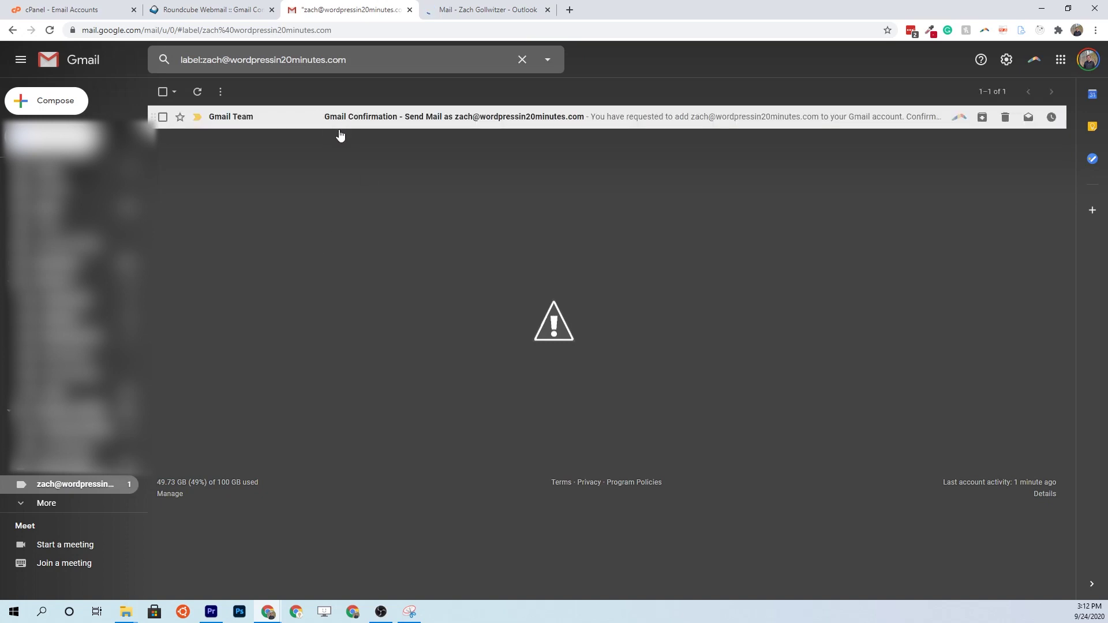
click(70, 105)
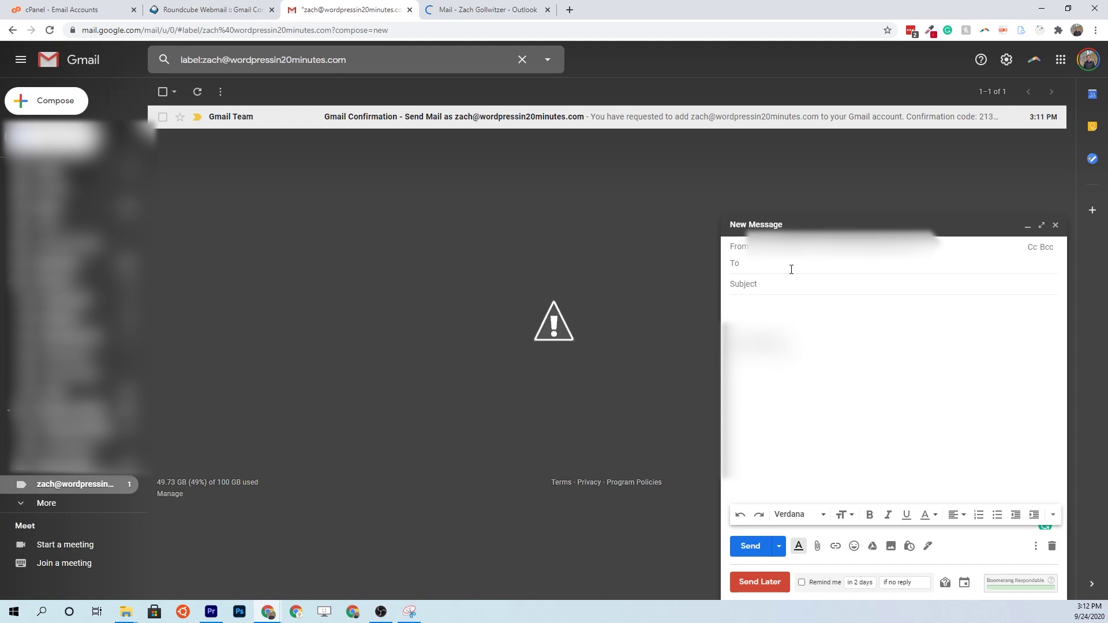
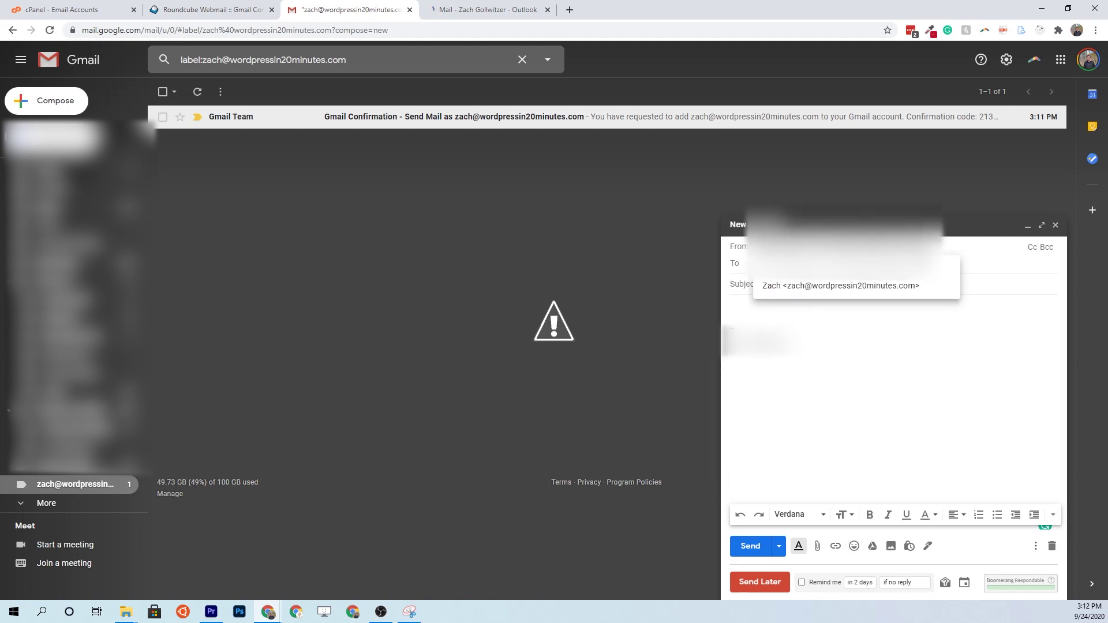
click(922, 287)
click(828, 284)
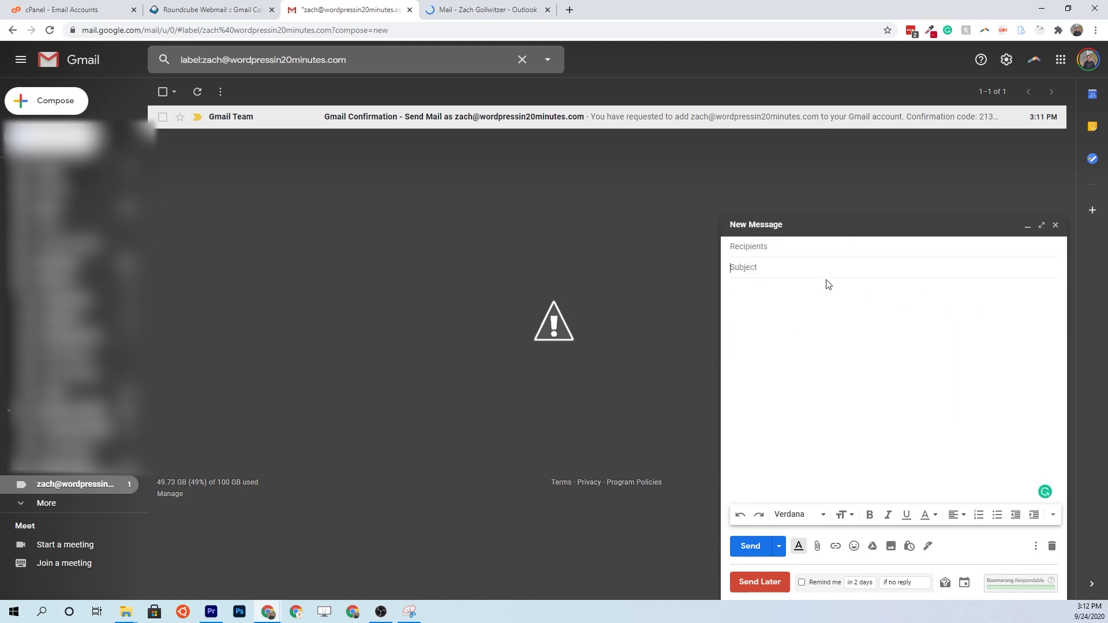
click(1055, 225)
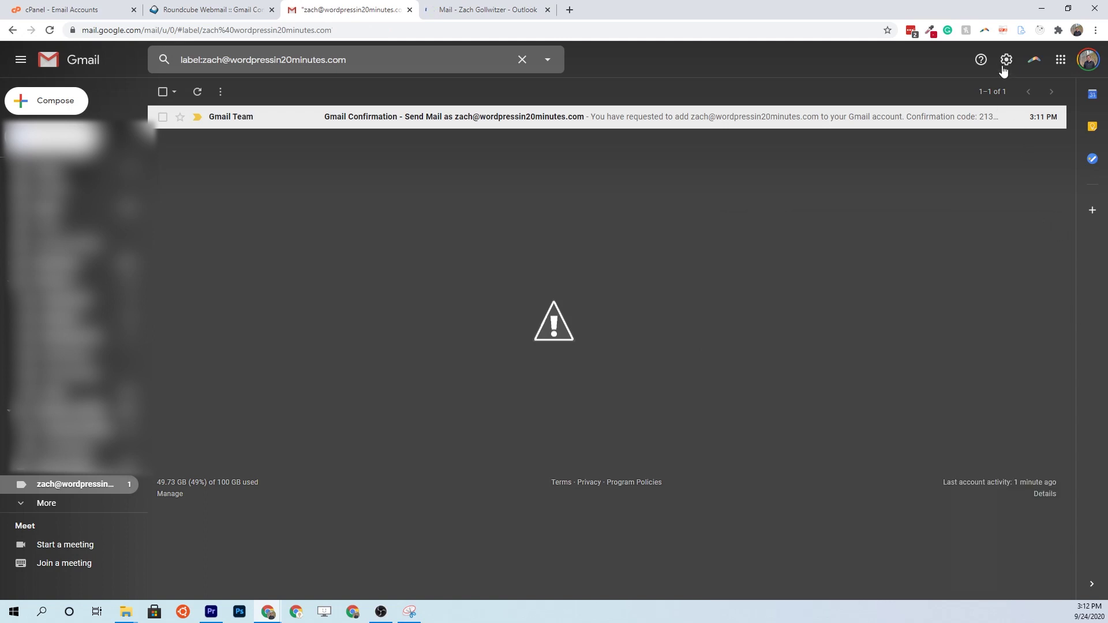
- Check Gmail's Accounts and Import settings for the domain address, then open Outlook's settings
click(1007, 59)
click(989, 118)
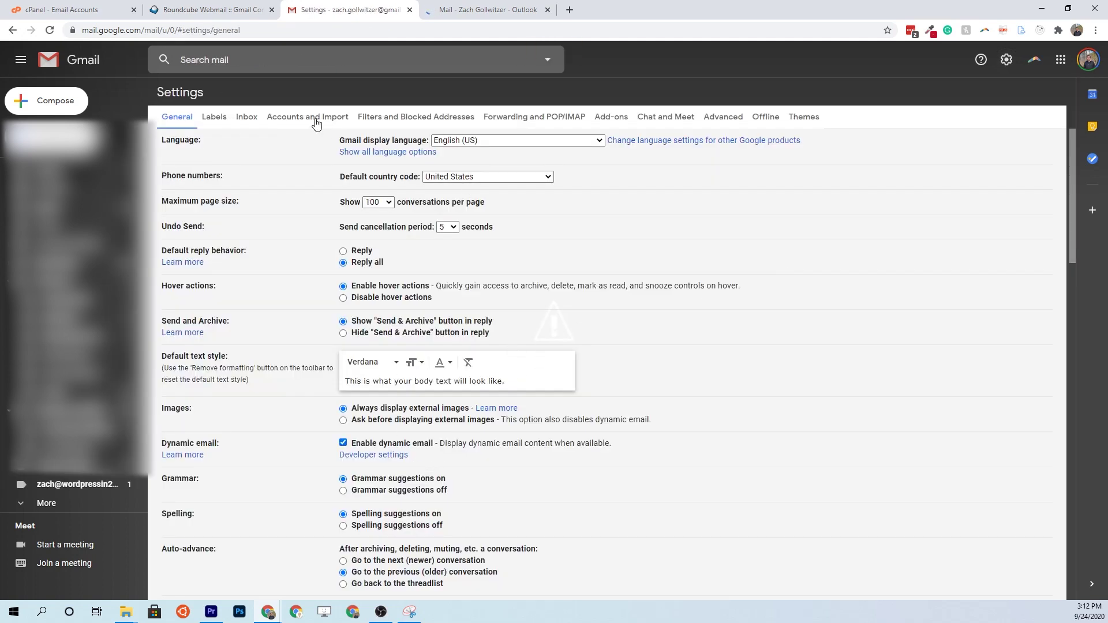
click(325, 120)
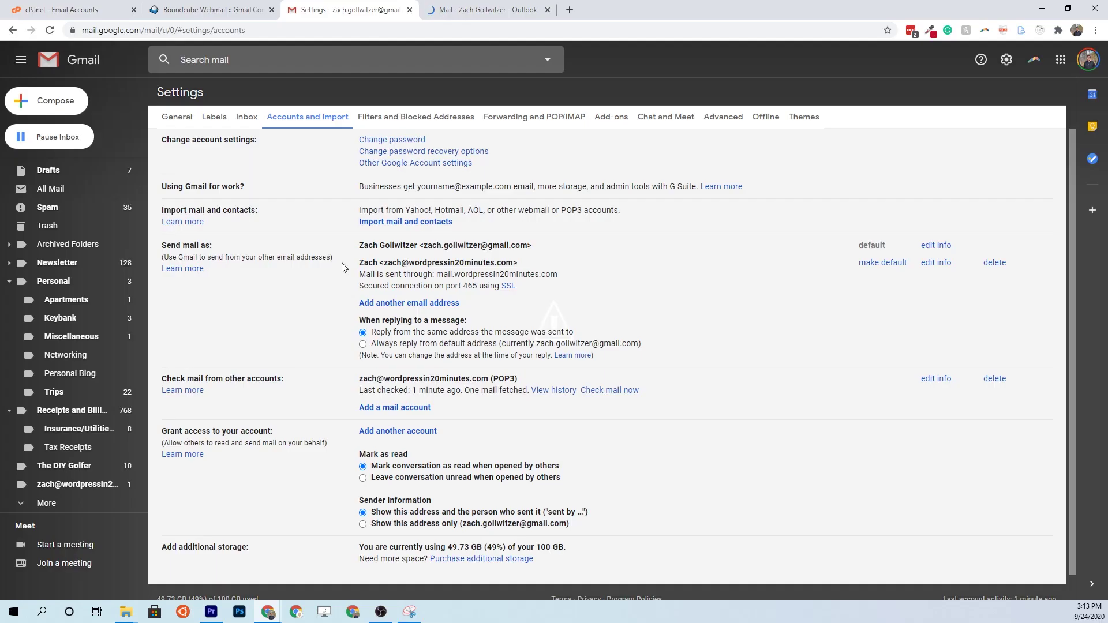
click(459, 12)
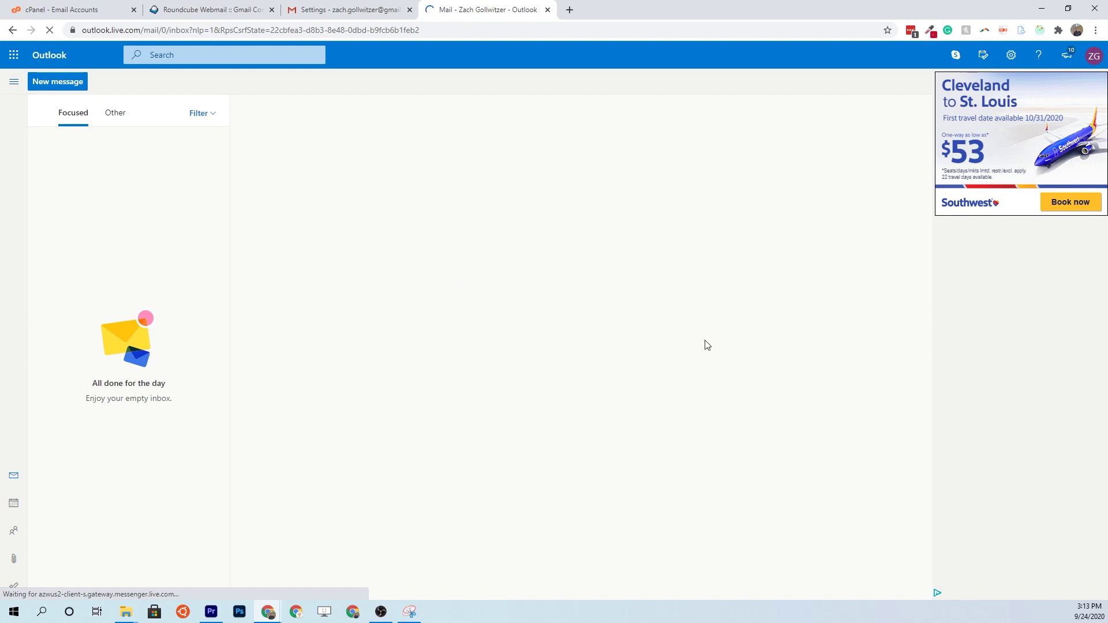
click(1011, 54)
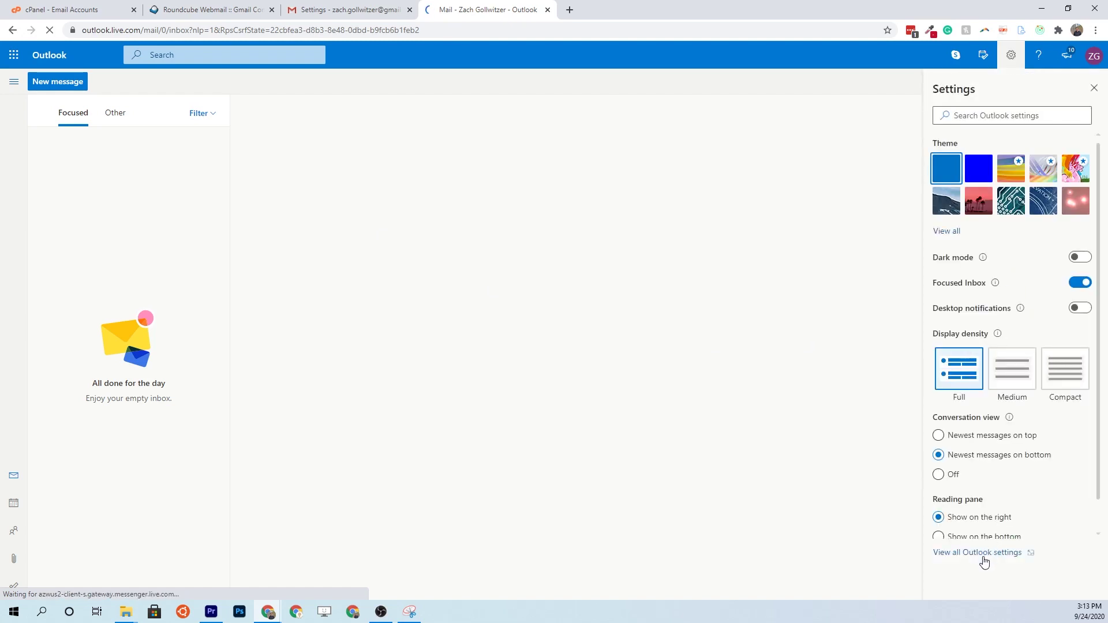